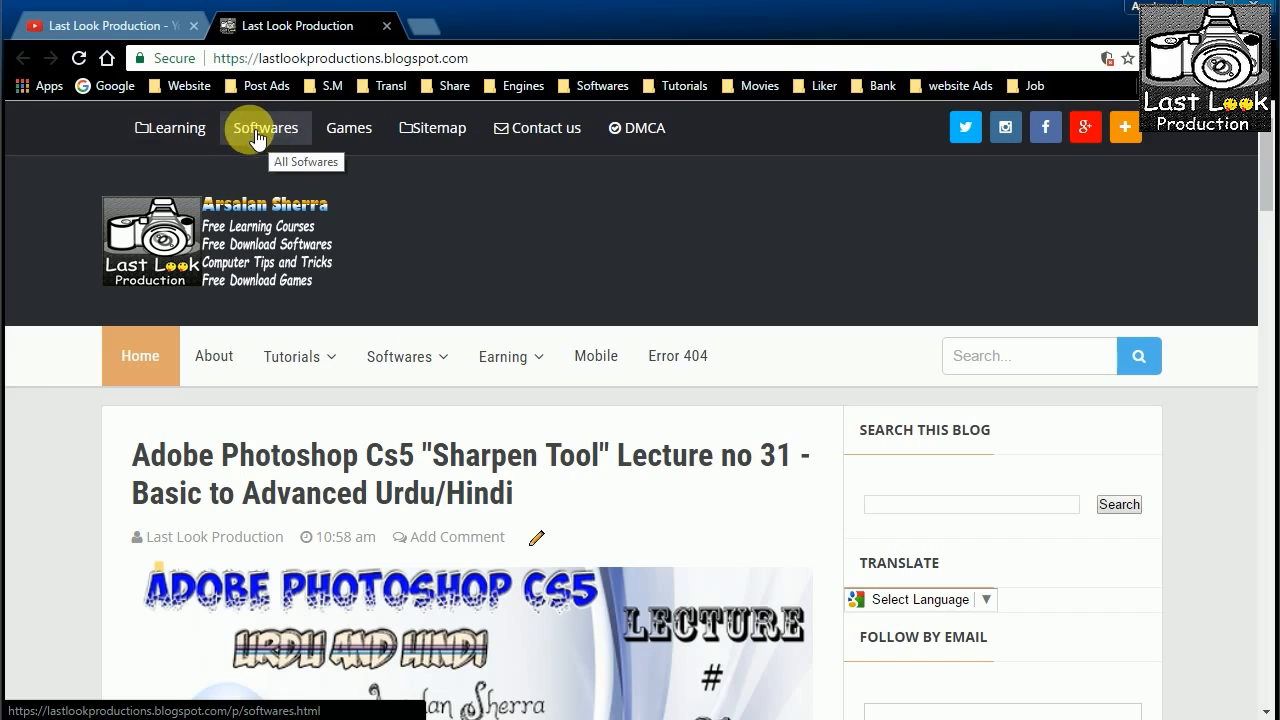
# Look through the Last Look Production blog's tutorial and software categories, its footer, and the follow-by-email subscription form
pyautogui.click(300, 352)
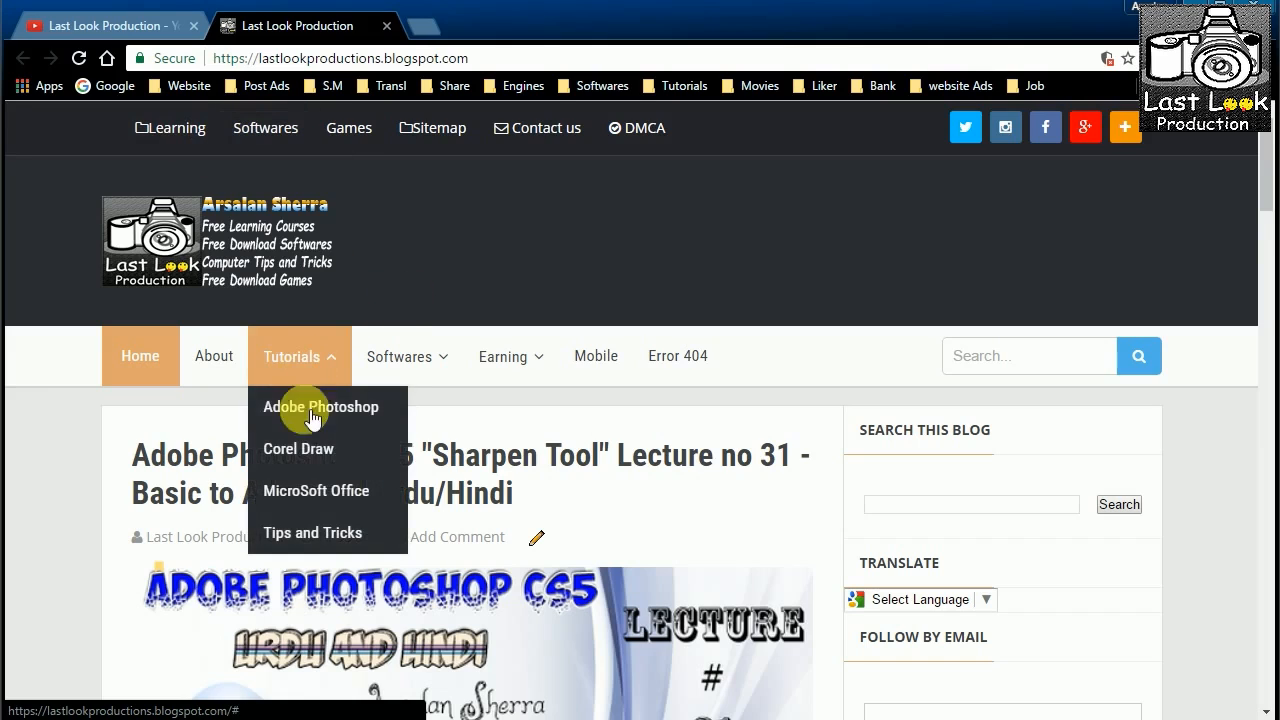
pyautogui.moveTo(428, 364)
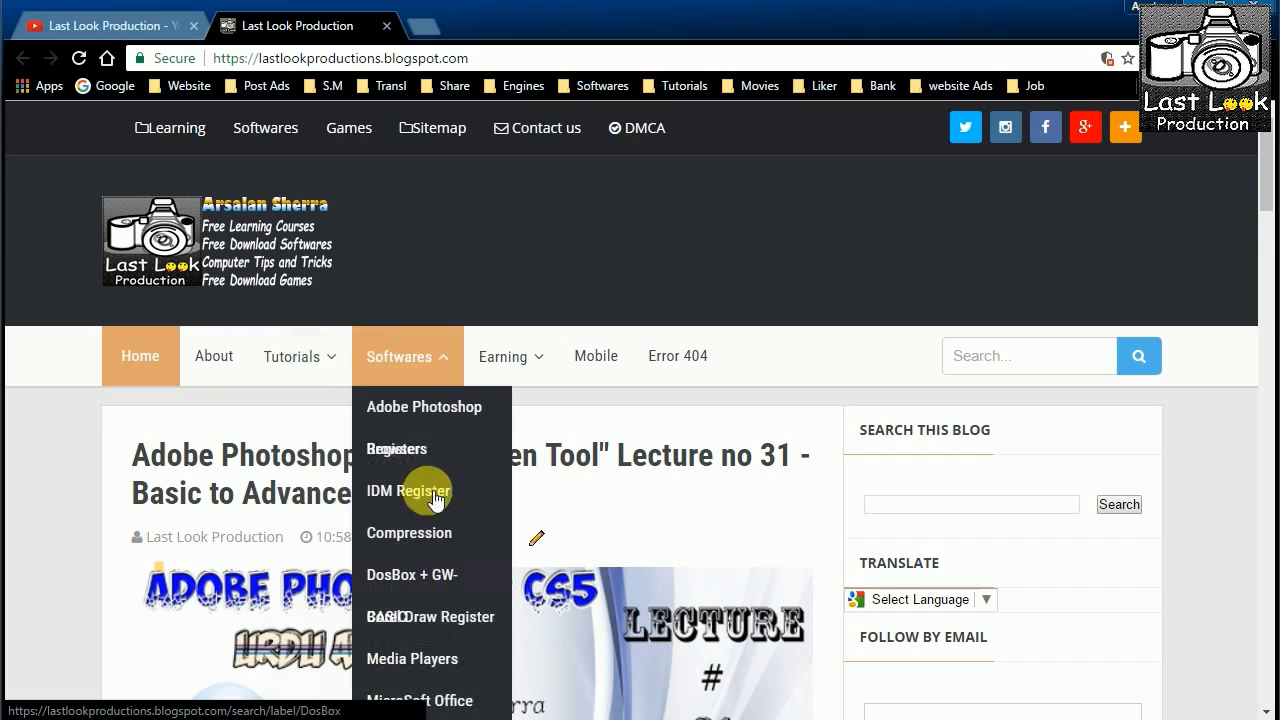
pyautogui.scroll(-20, 86, 495)
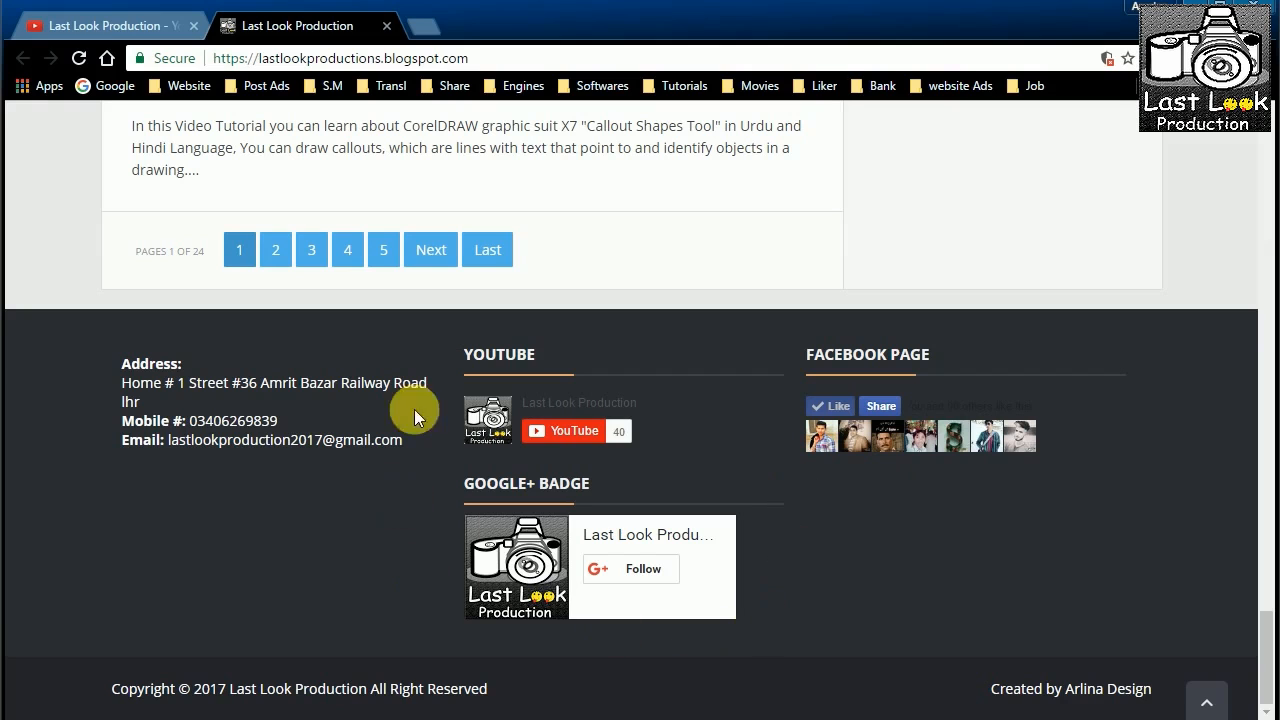
pyautogui.click(1211, 705)
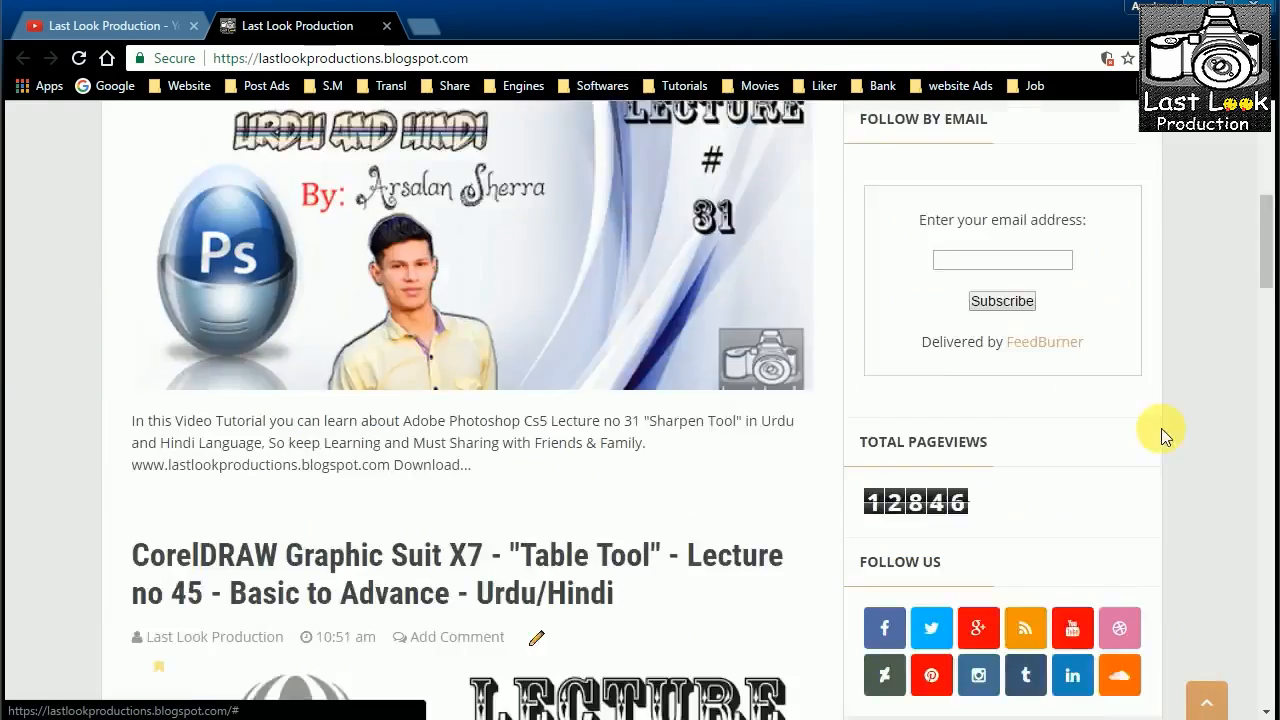
pyautogui.scroll(-5, 896, 440)
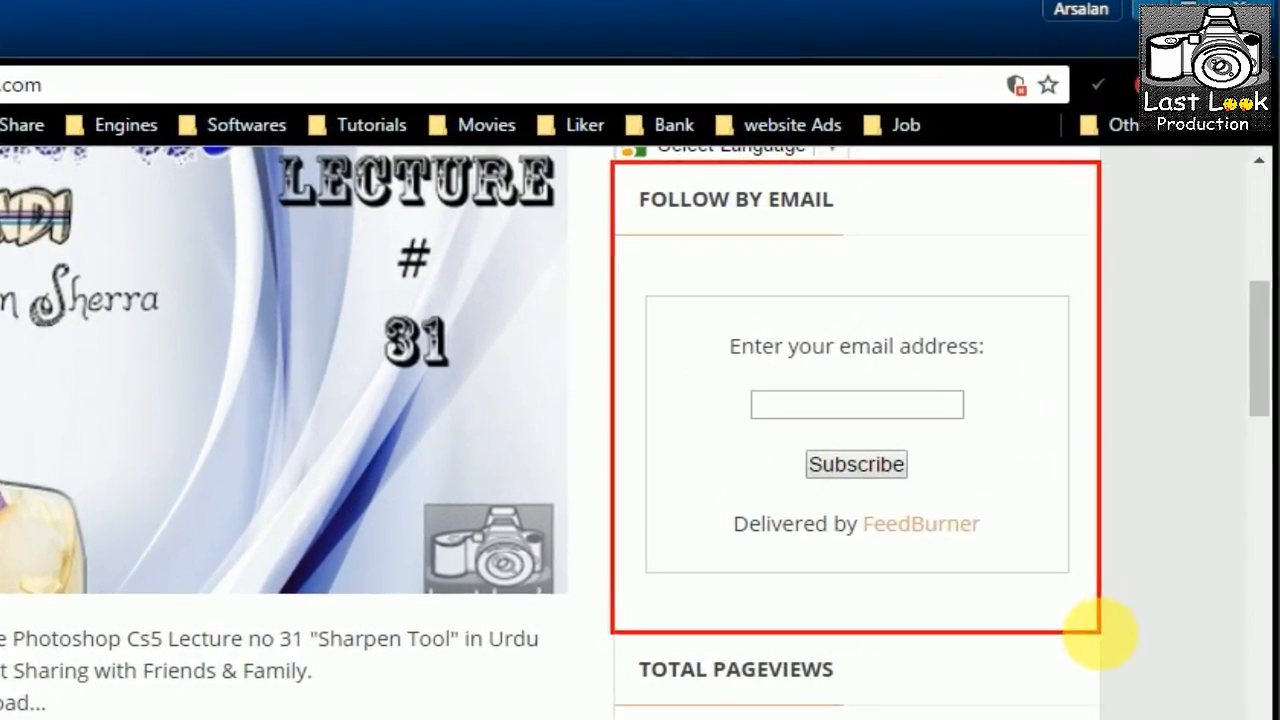
pyautogui.moveTo(803, 446)
pyautogui.mouseDown()
pyautogui.moveTo(910, 441)
pyautogui.moveTo(941, 493)
pyautogui.moveTo(790, 500)
pyautogui.moveTo(804, 443)
pyautogui.moveTo(824, 443)
pyautogui.moveTo(792, 453)
pyautogui.mouseUp()
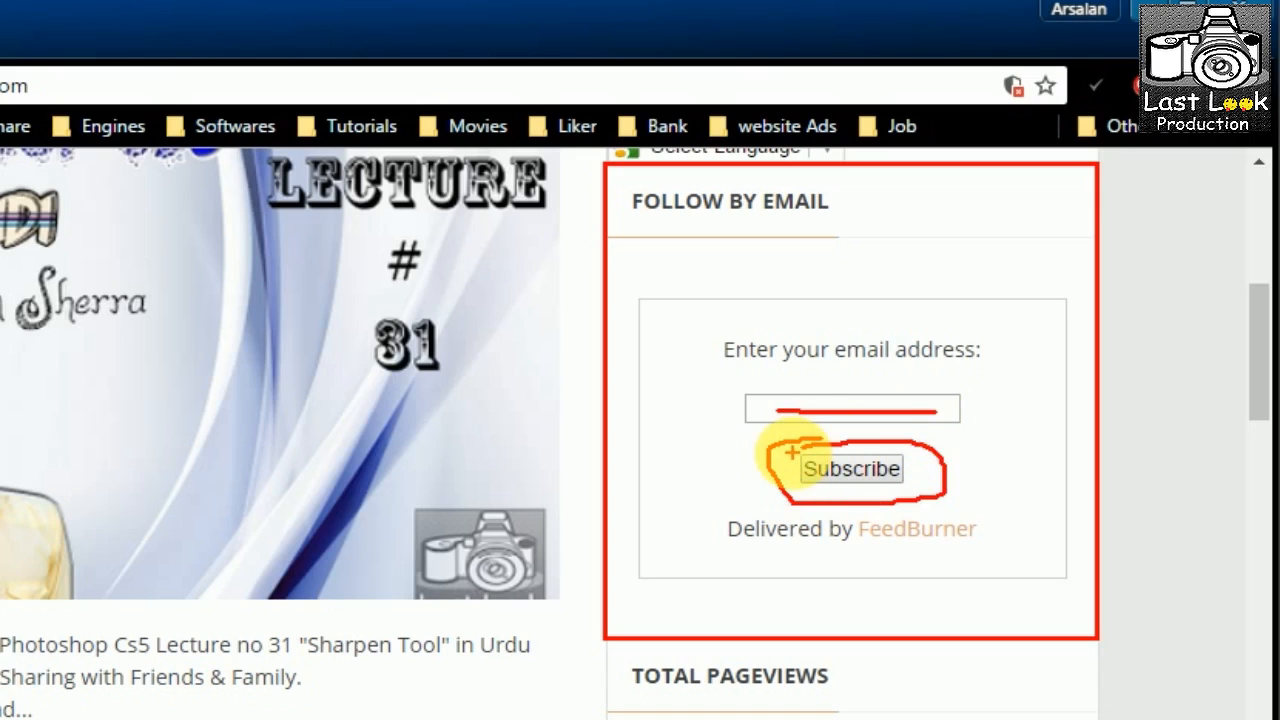
pyautogui.press('Escape')
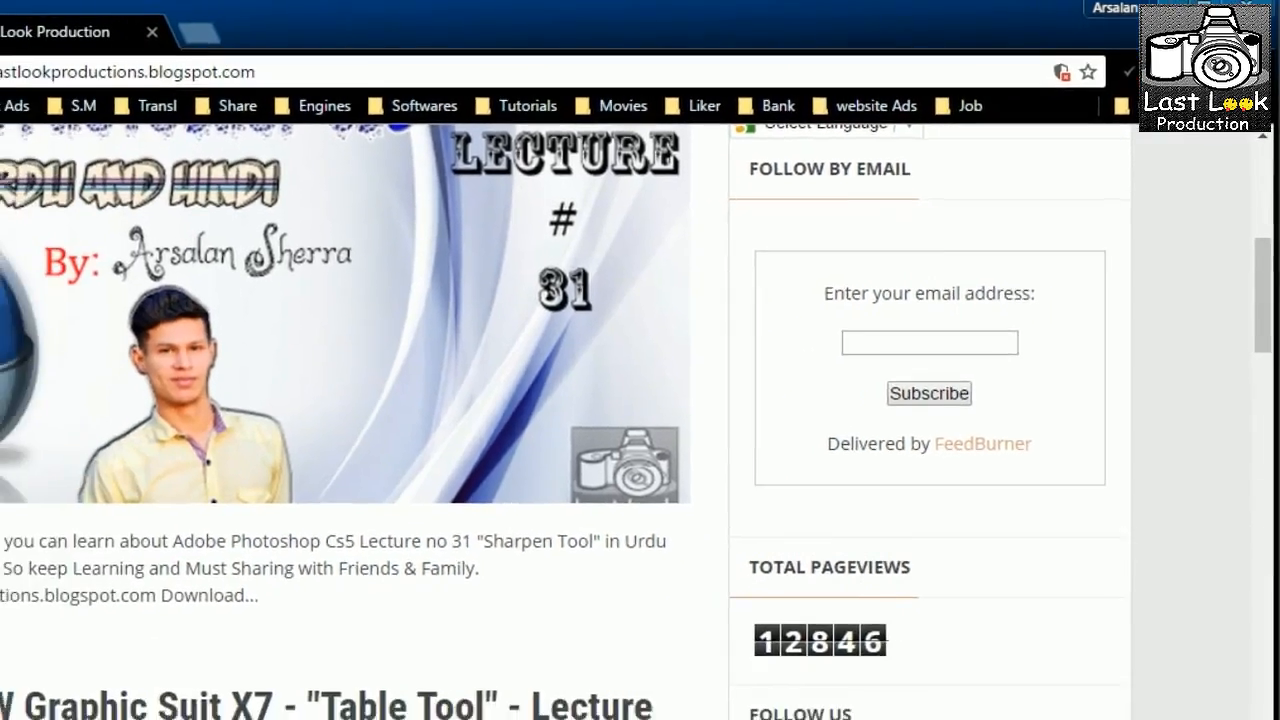
pyautogui.scroll(5, 38, 472)
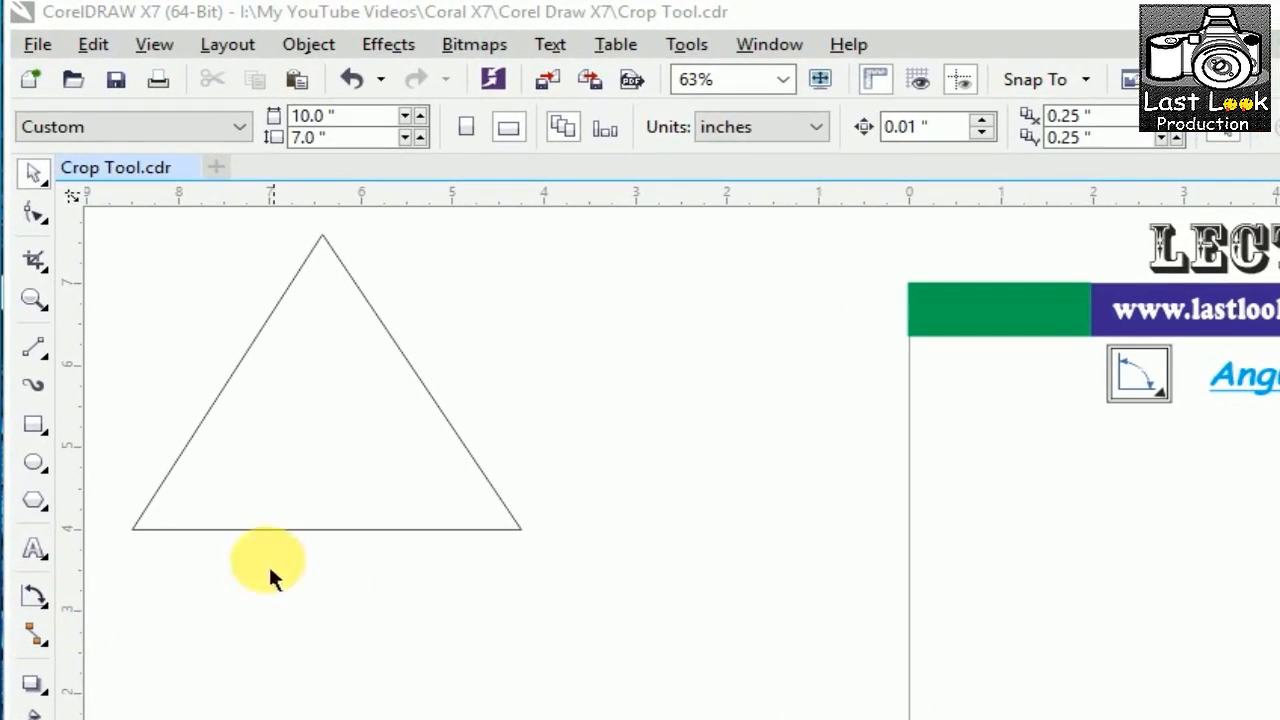
# Choose the Angular Dimension tool and magnify the triangle beside the page
pyautogui.click(45, 610)
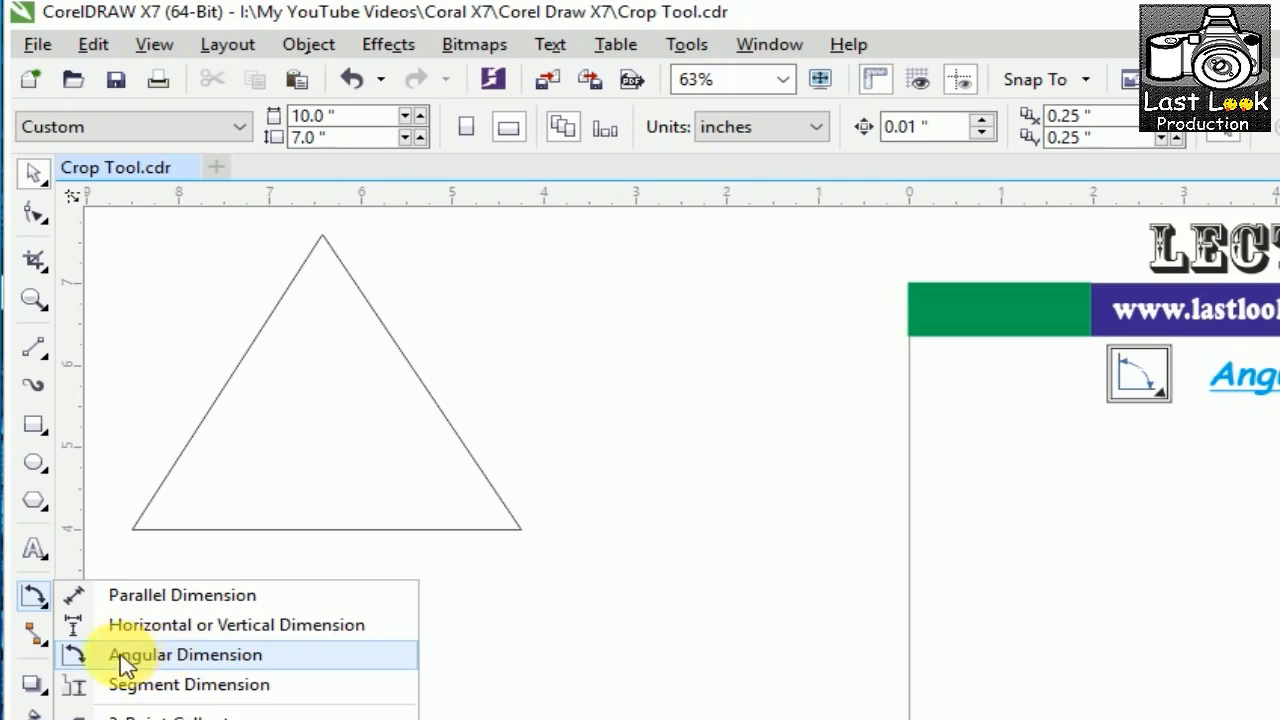
pyautogui.click(170, 670)
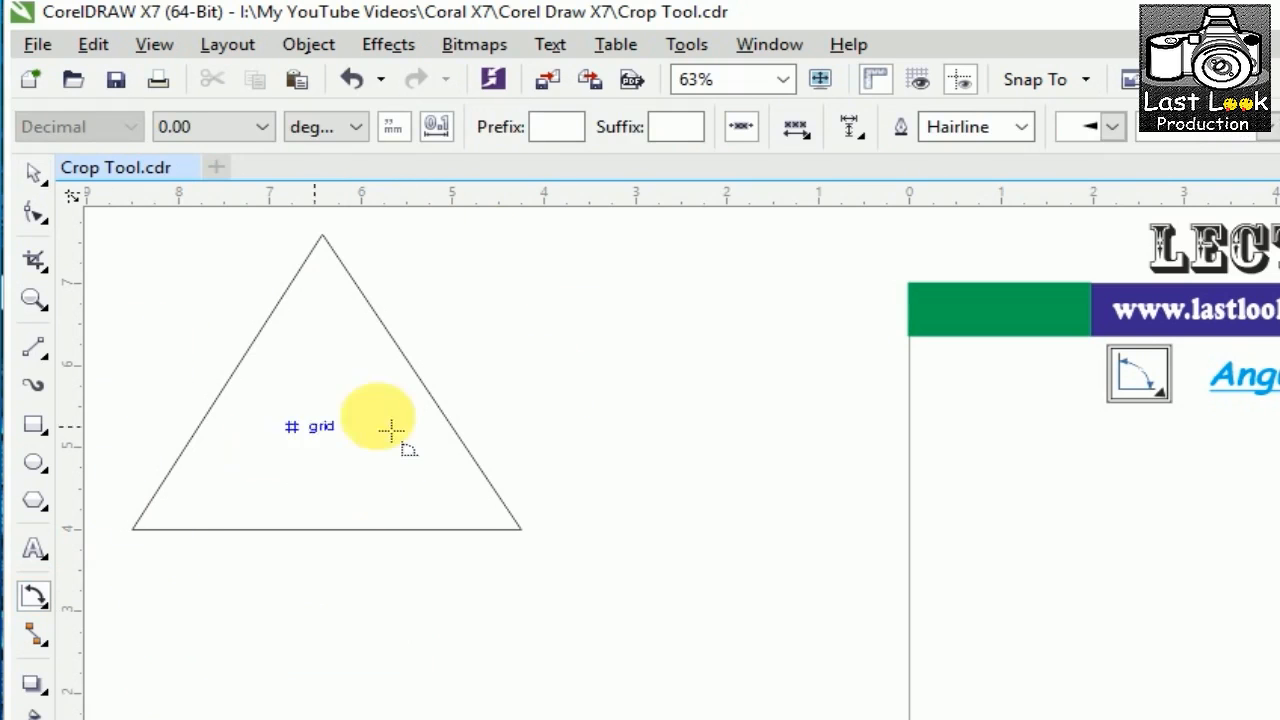
pyautogui.press('z')
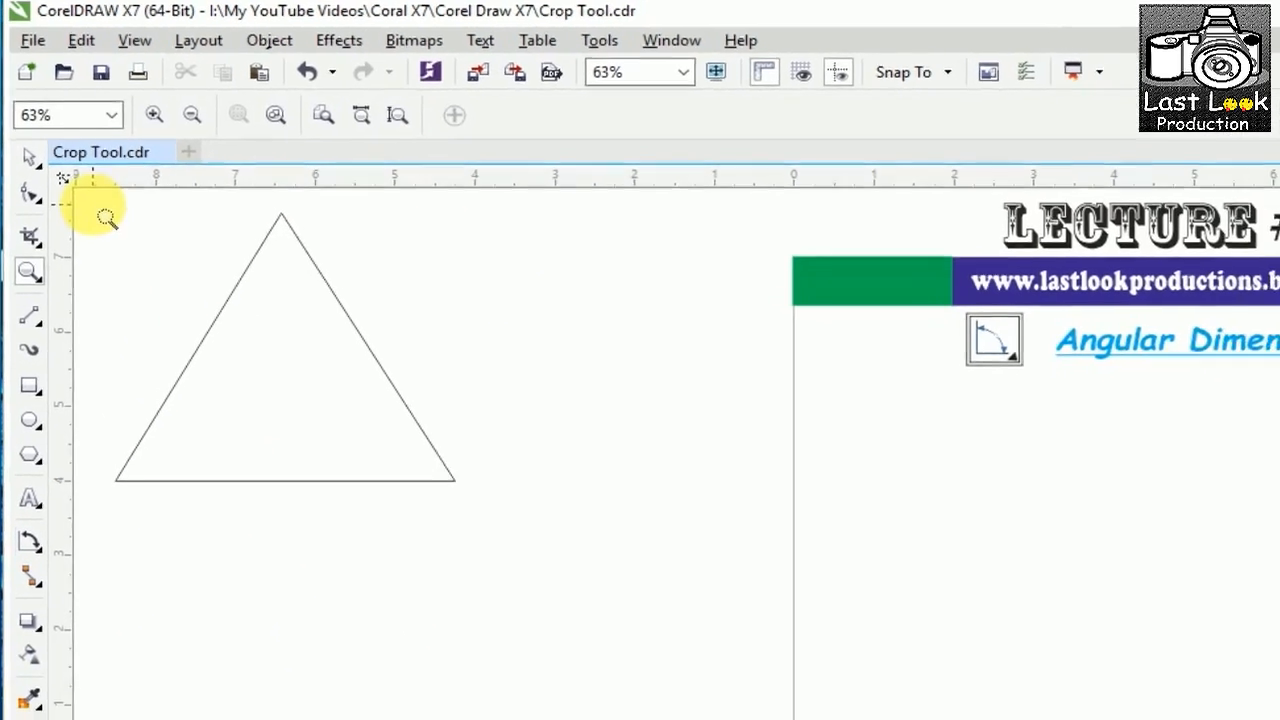
pyautogui.moveTo(104, 221); pyautogui.dragTo(522, 507)
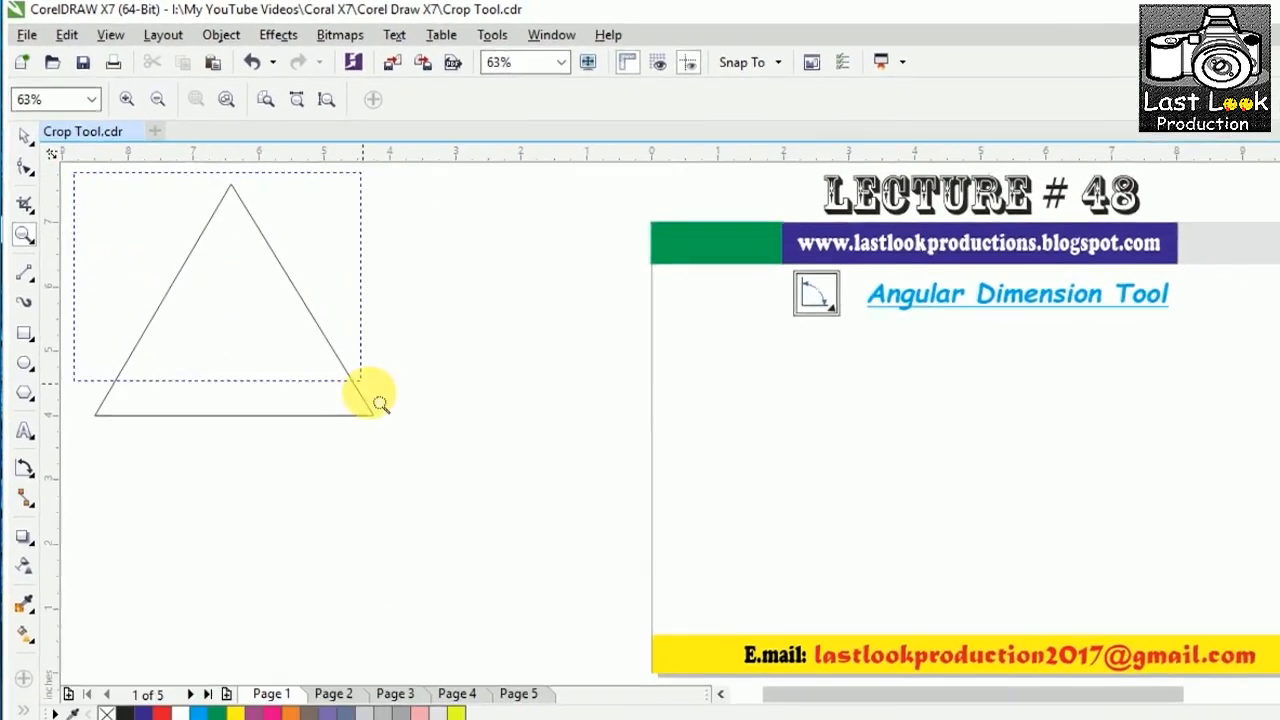
pyautogui.moveTo(380, 404); pyautogui.dragTo(425, 461)
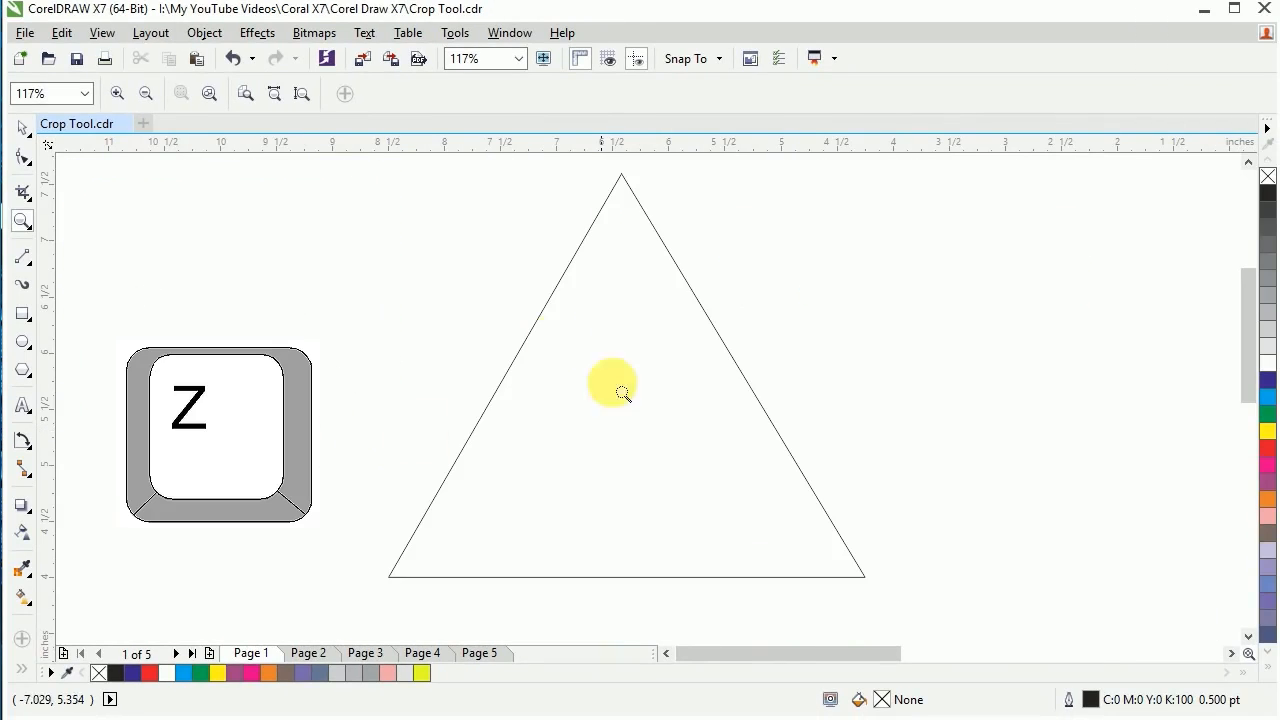
# Move the triangle further away from the page, to about X -8.875 and Y 5.8 inches
pyautogui.click(22, 127)
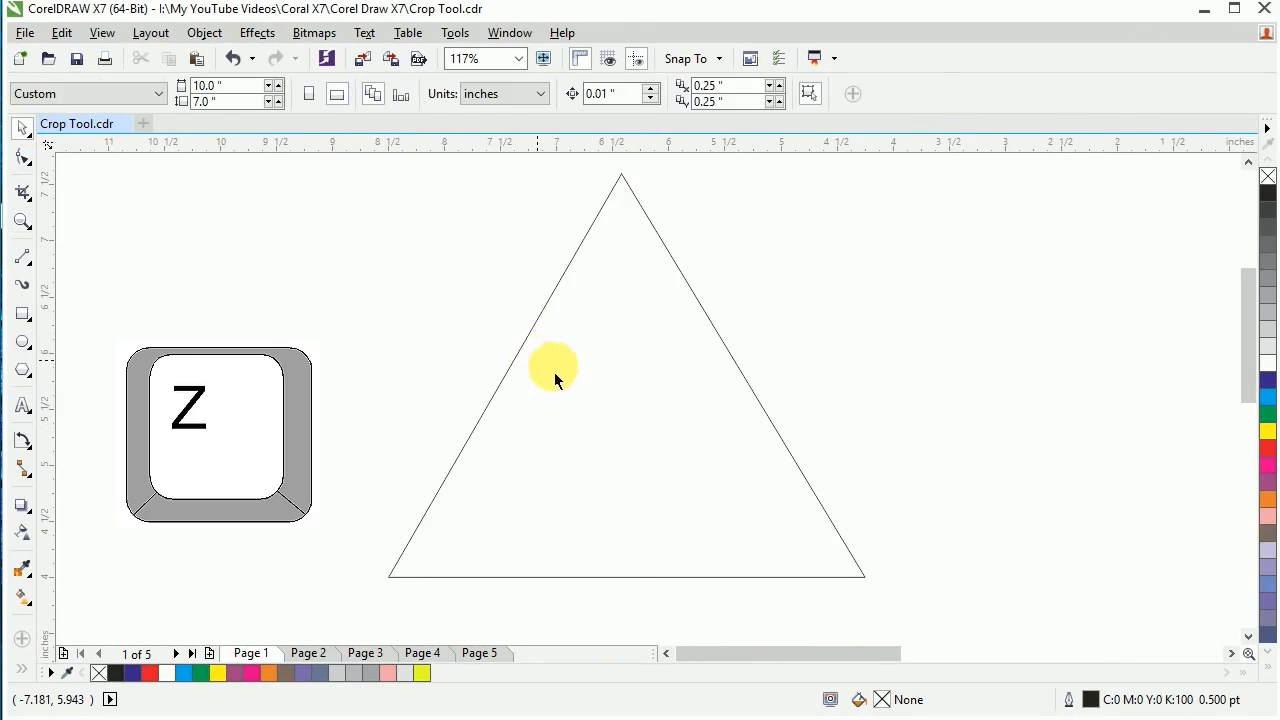
pyautogui.click(645, 395)
pyautogui.moveTo(639, 374); pyautogui.dragTo(378, 404)
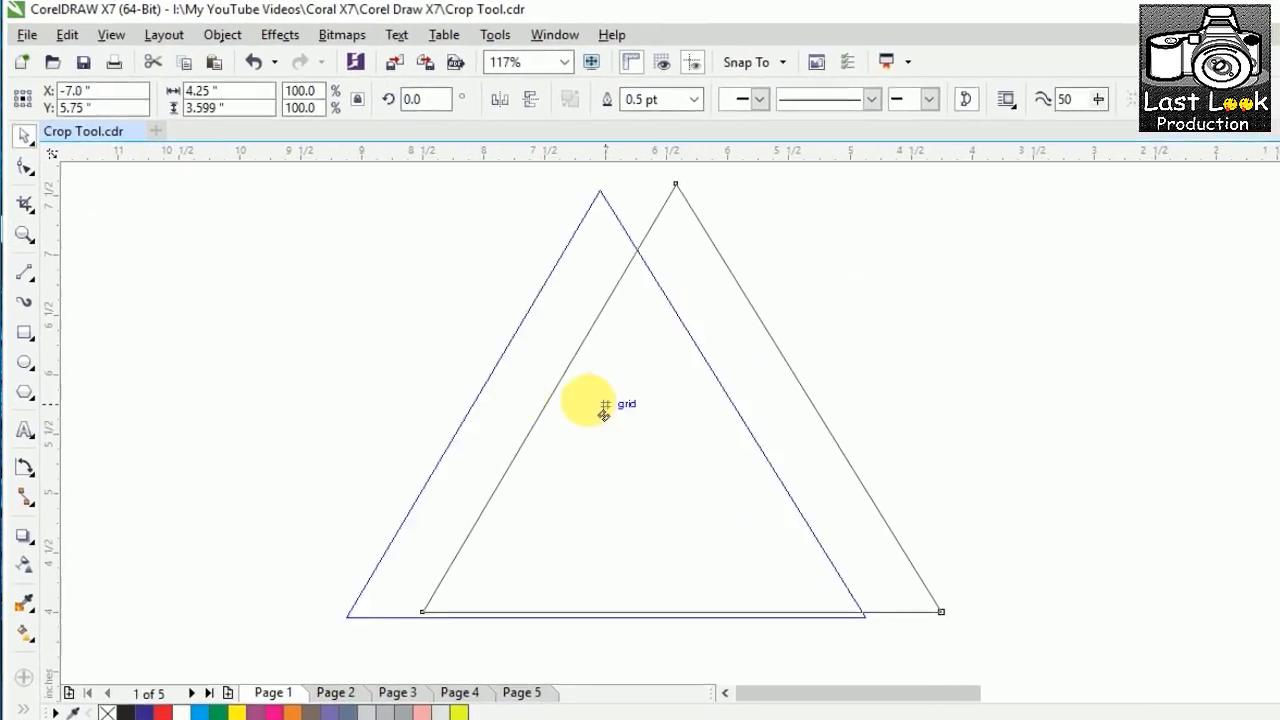
pyautogui.click(734, 305)
pyautogui.click(455, 512)
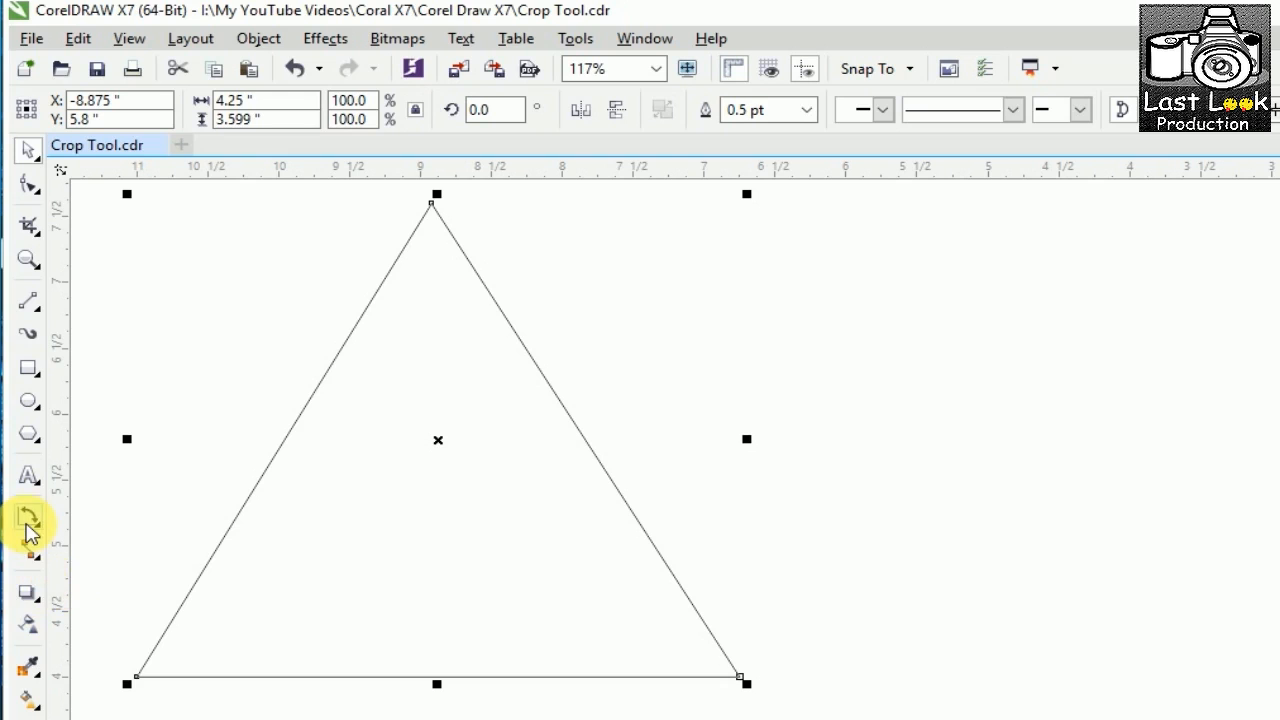
# Add an angular dimension at the triangle's lower-left corner, from the base to the left side, and set its units to the ° symbol
pyautogui.click(28, 520)
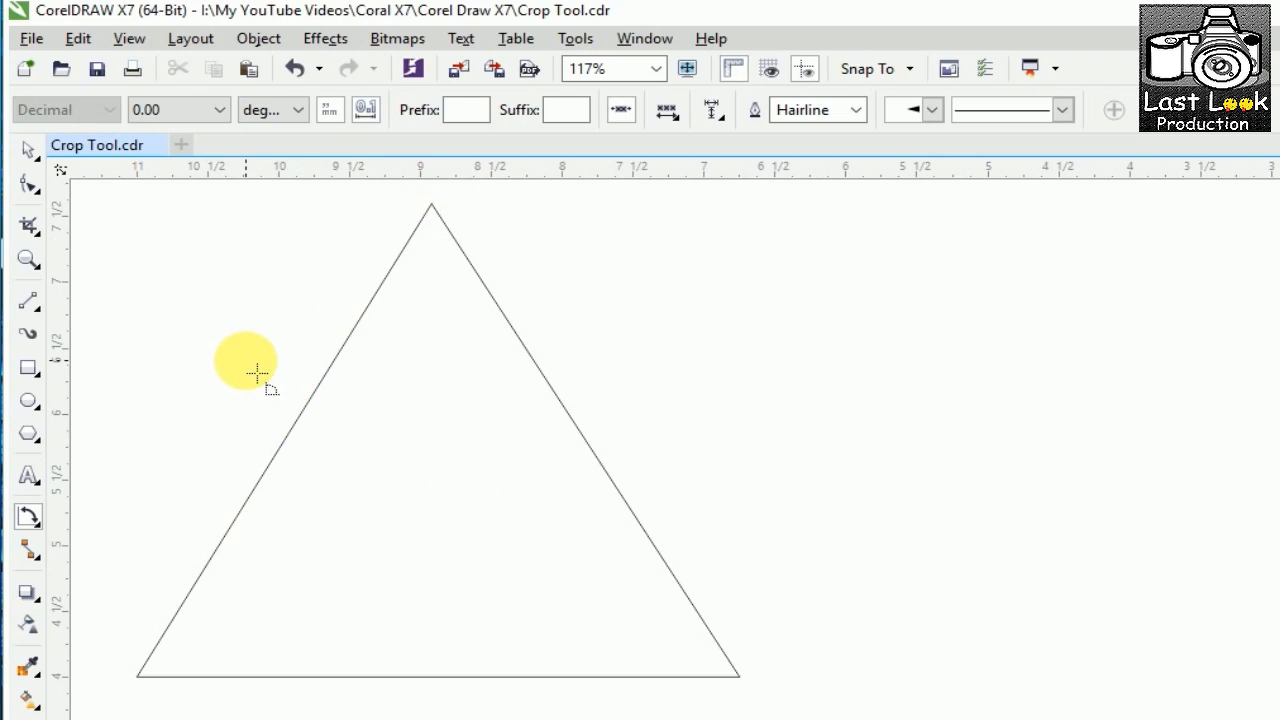
pyautogui.click(28, 517)
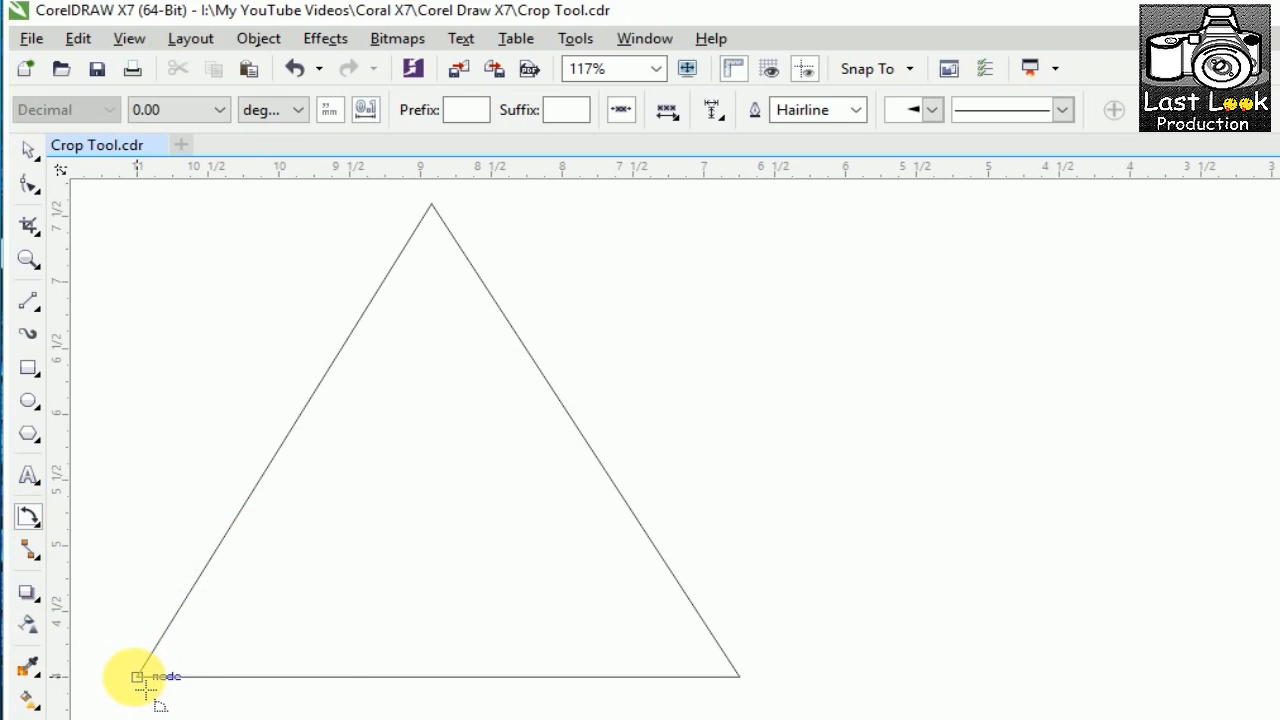
pyautogui.click(137, 677)
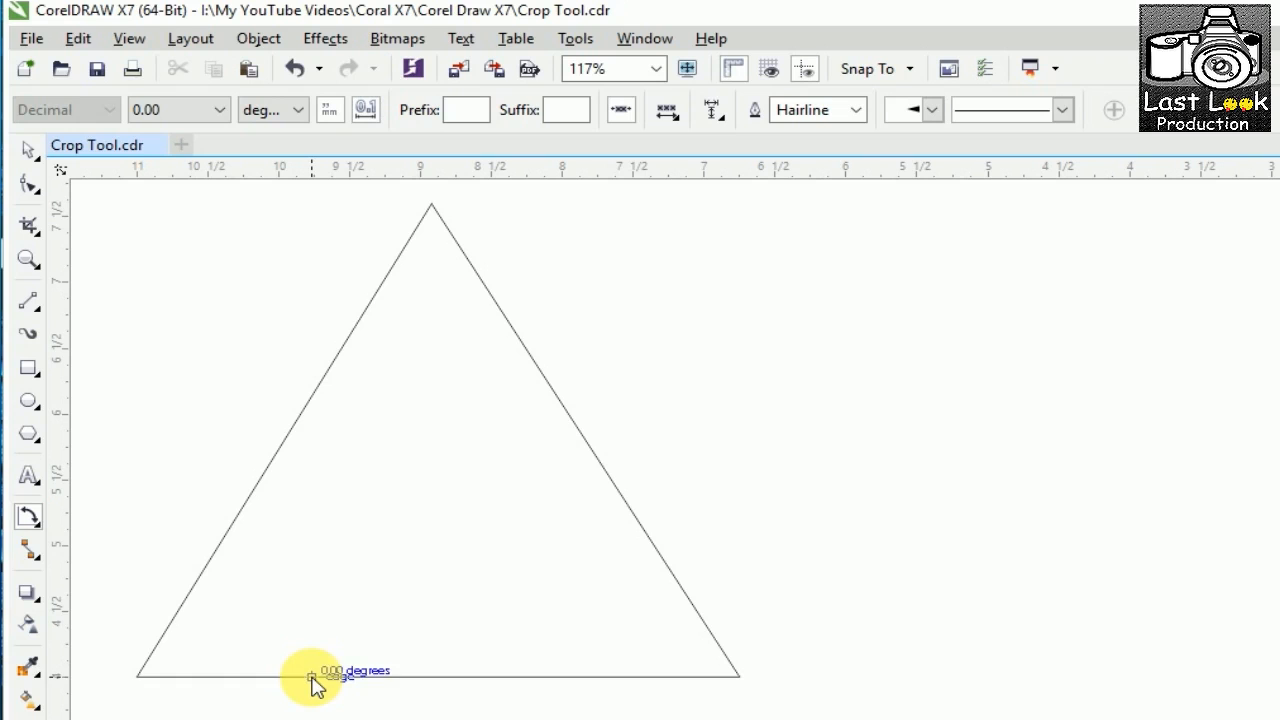
pyautogui.click(312, 677)
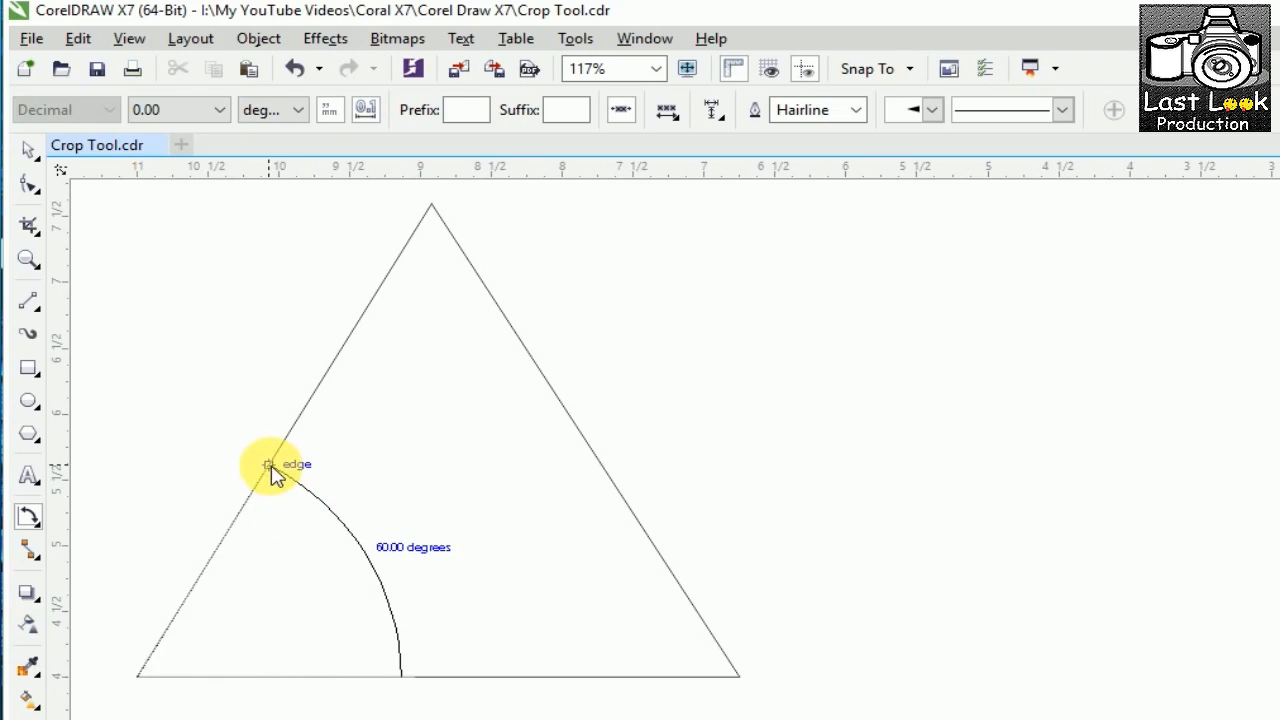
pyautogui.click(234, 538)
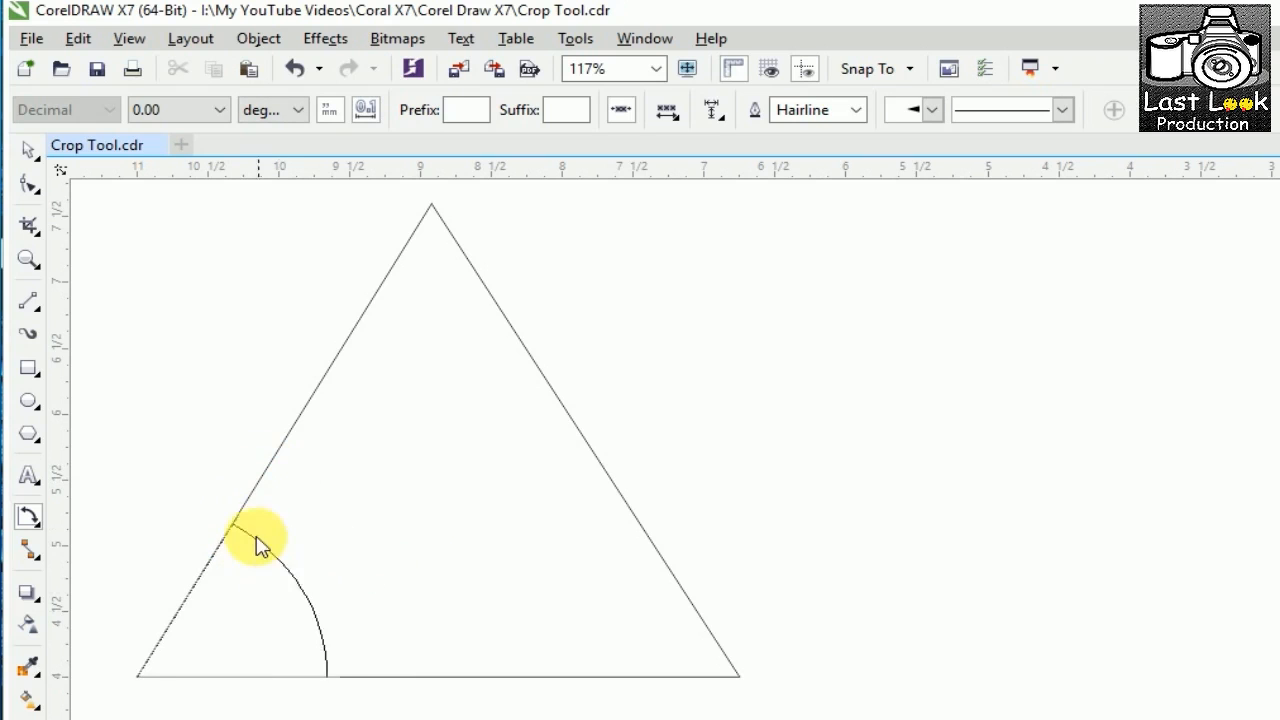
pyautogui.click(233, 524)
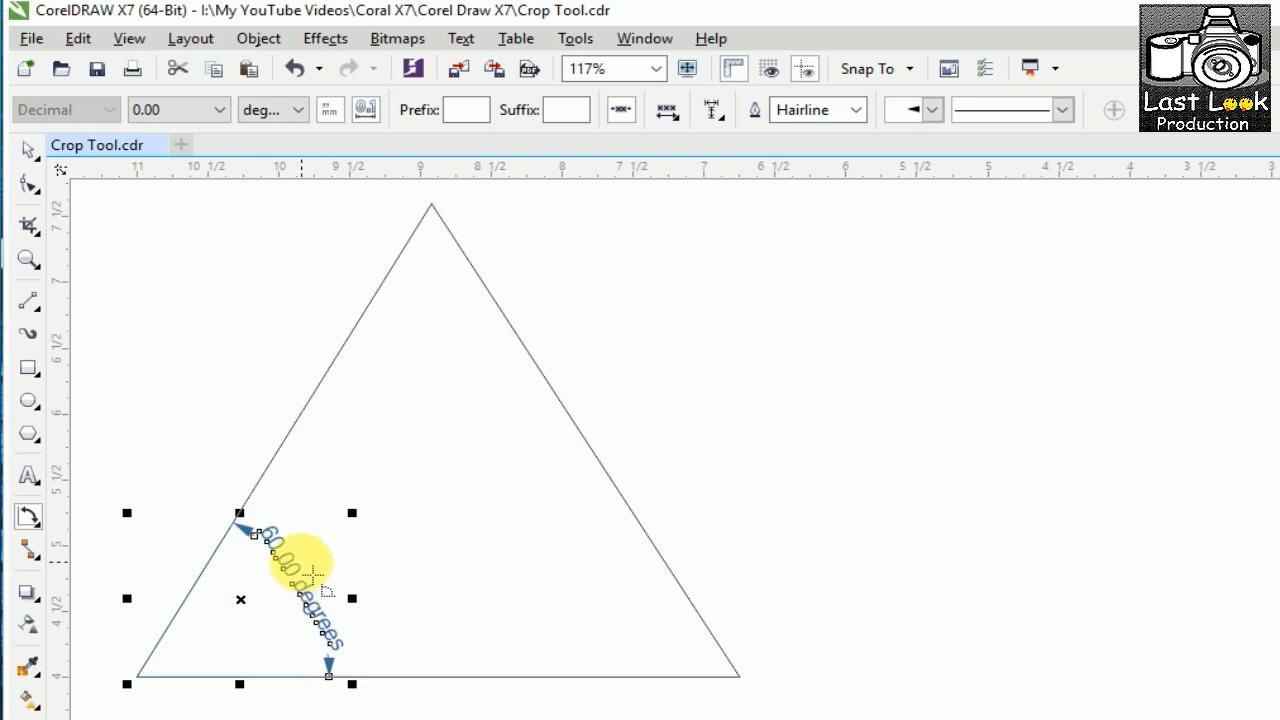
pyautogui.click(305, 112)
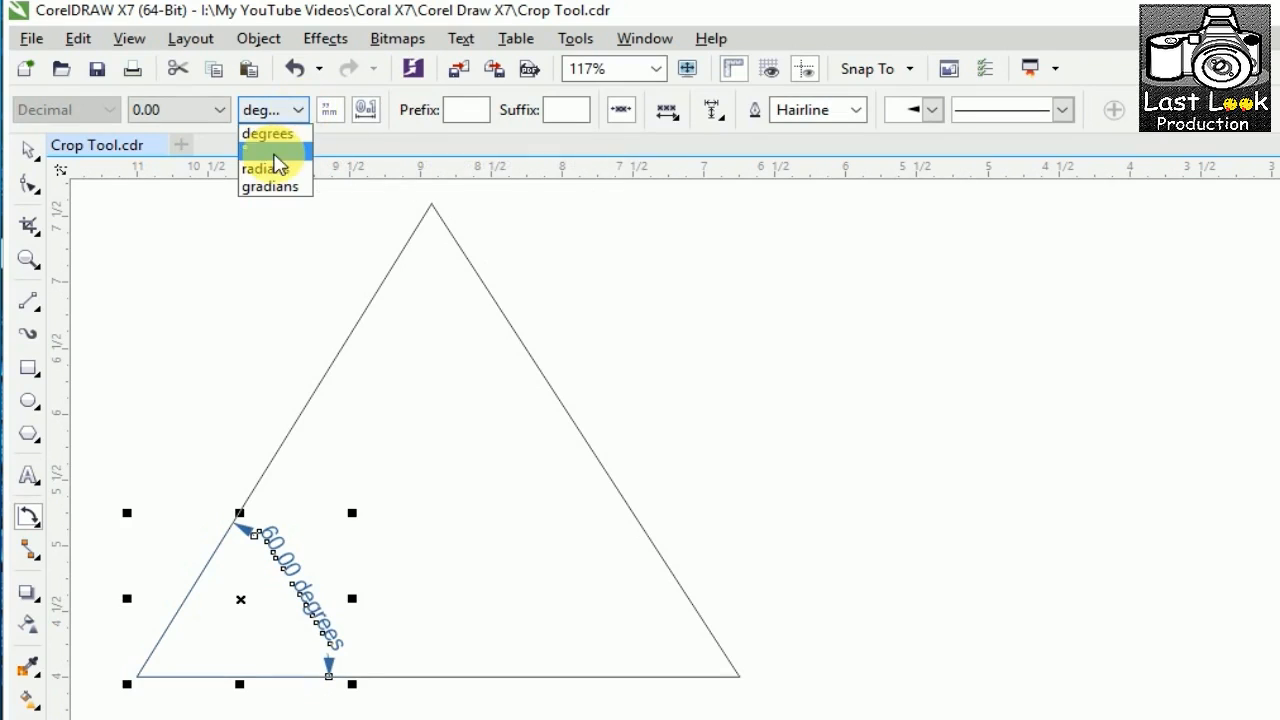
pyautogui.click(277, 150)
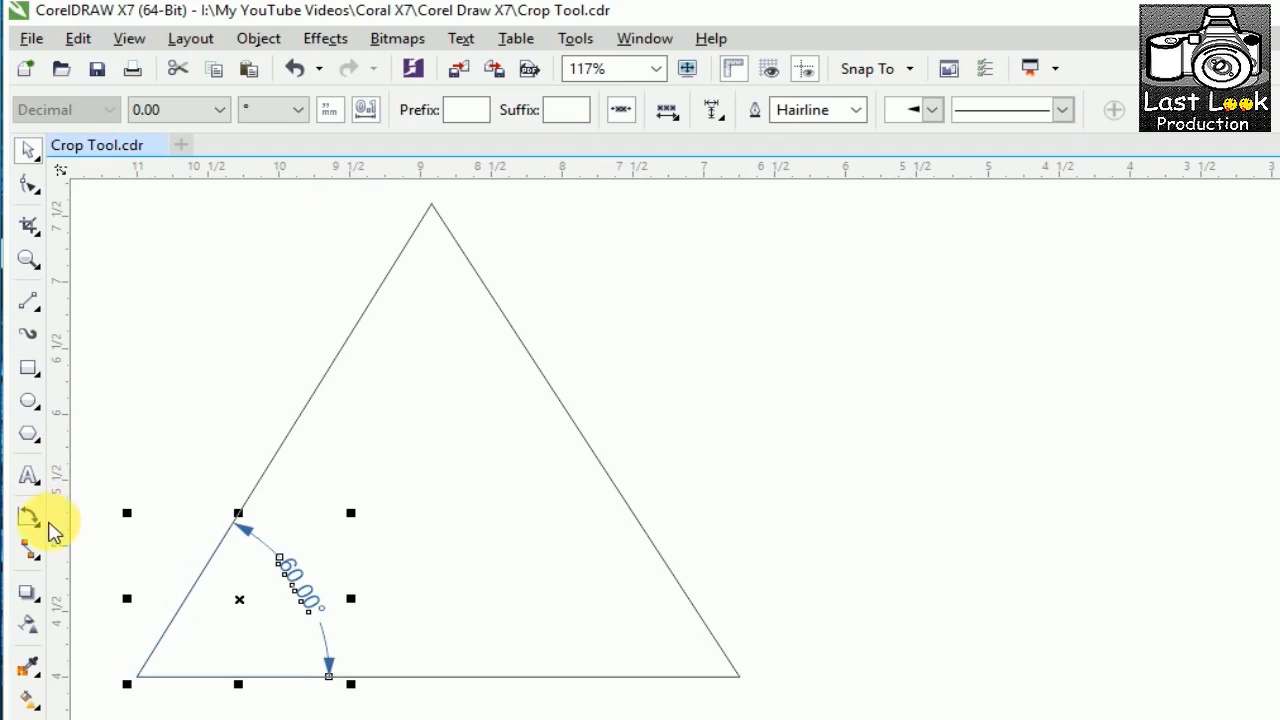
# Set the font size of the angular dimension's text to 16 pt
pyautogui.click(37, 527)
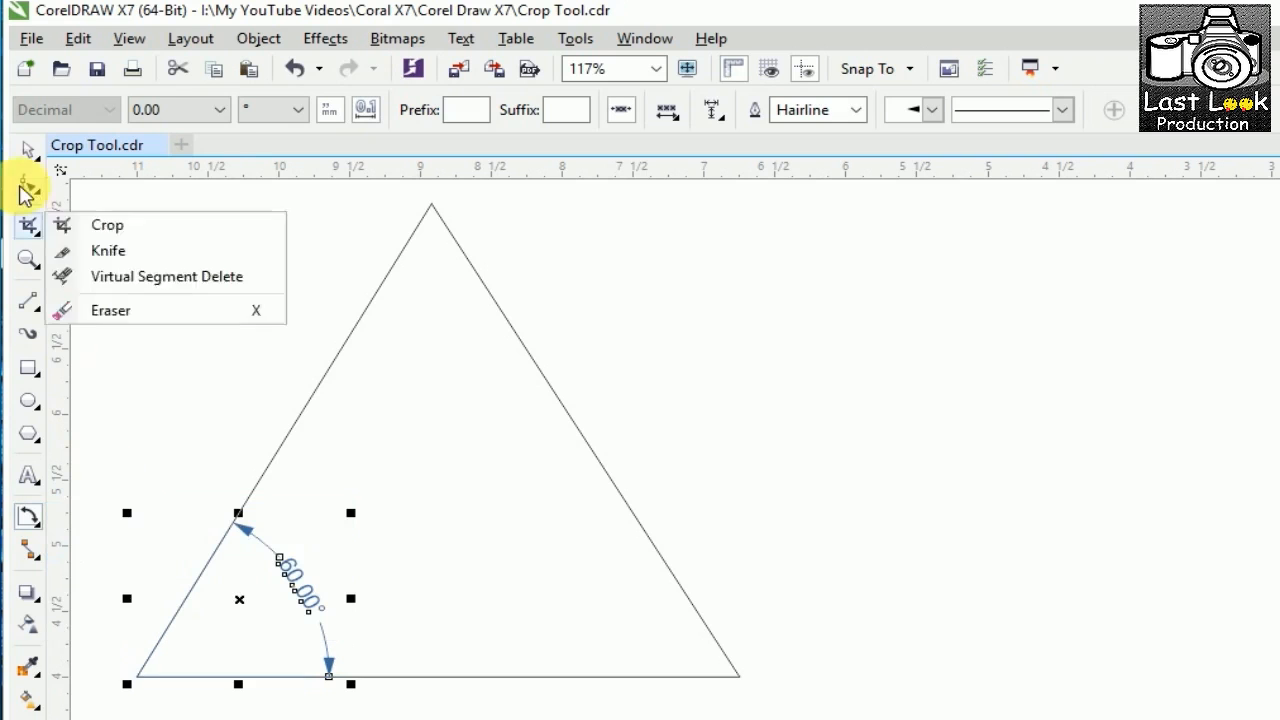
pyautogui.moveTo(32, 160)
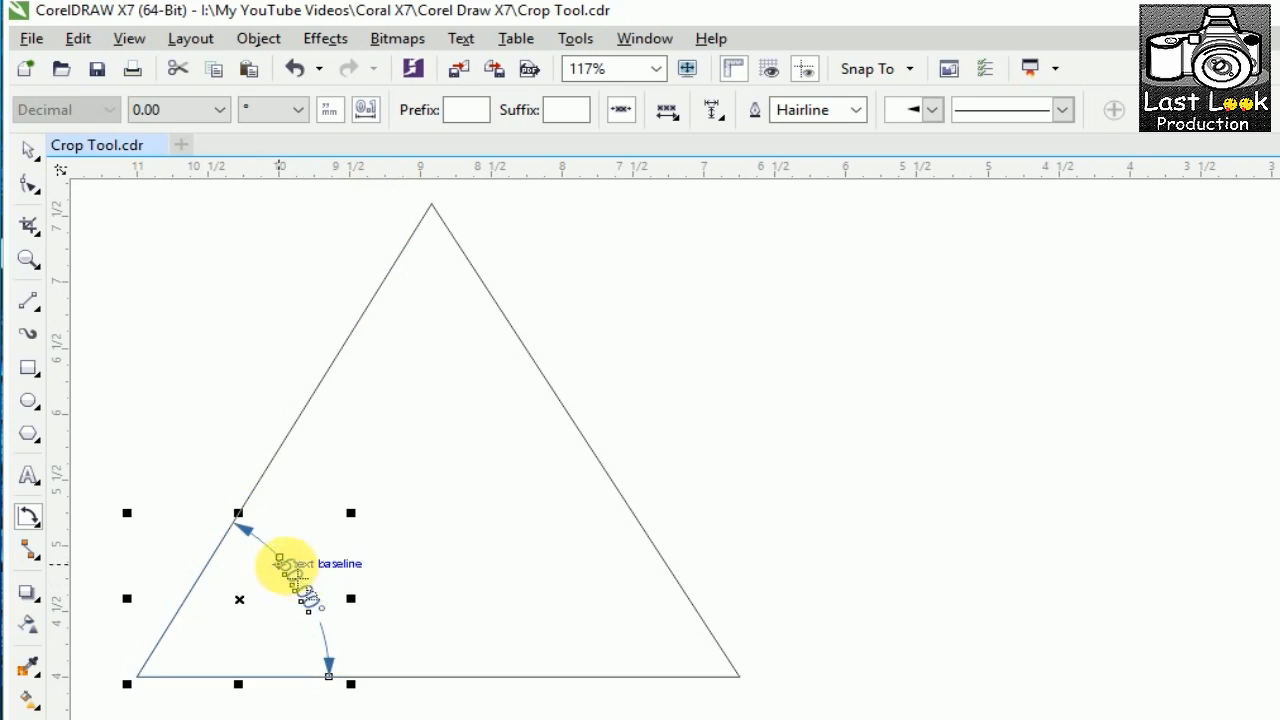
pyautogui.click(28, 148)
pyautogui.click(287, 567)
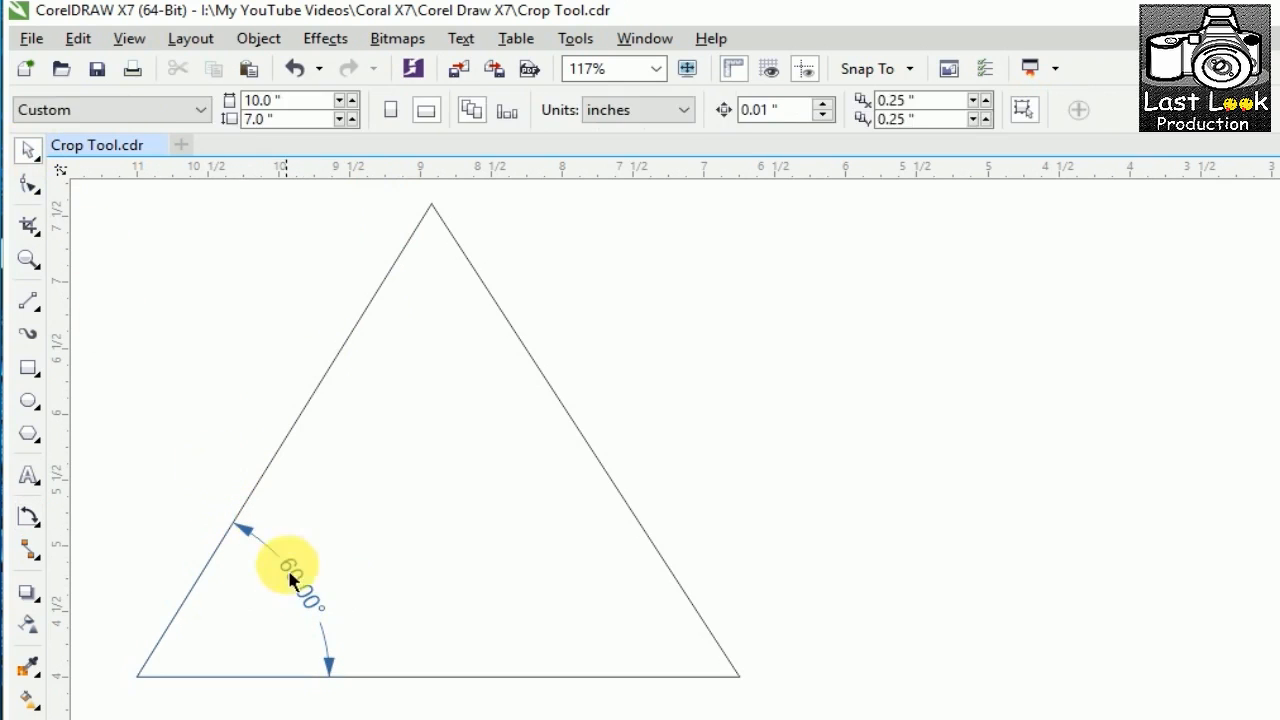
pyautogui.click(290, 580)
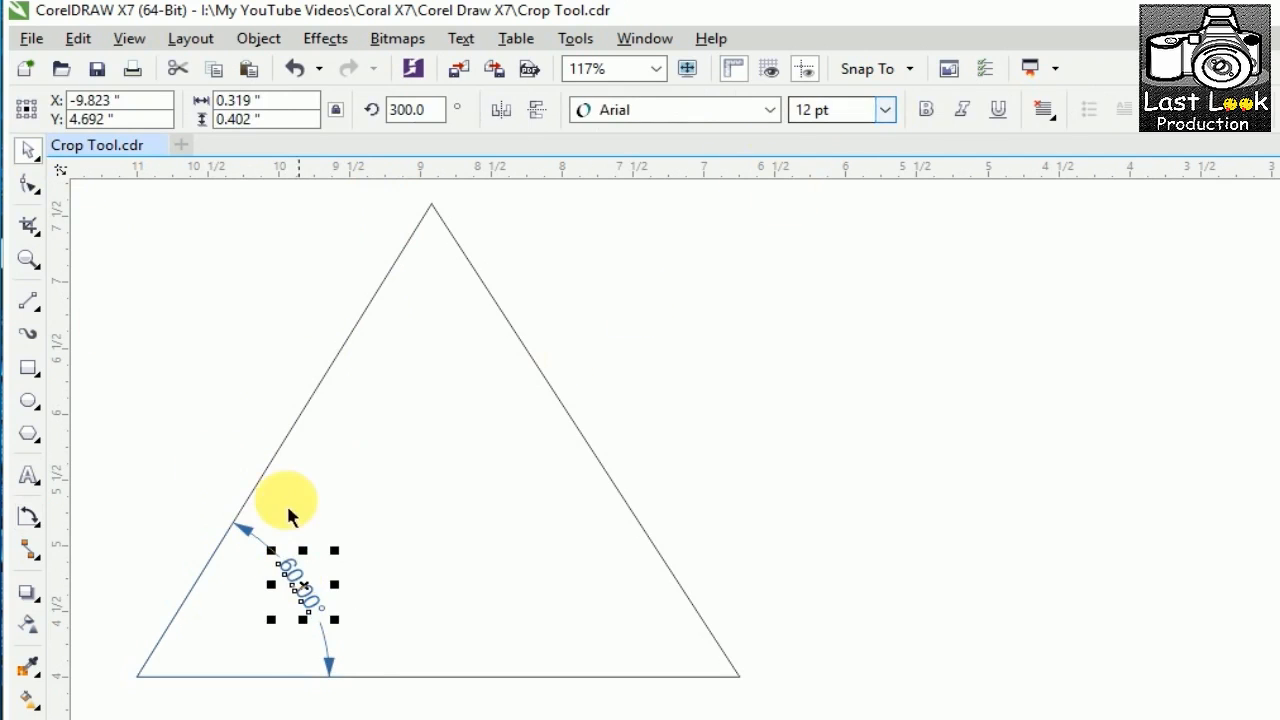
pyautogui.click(885, 110)
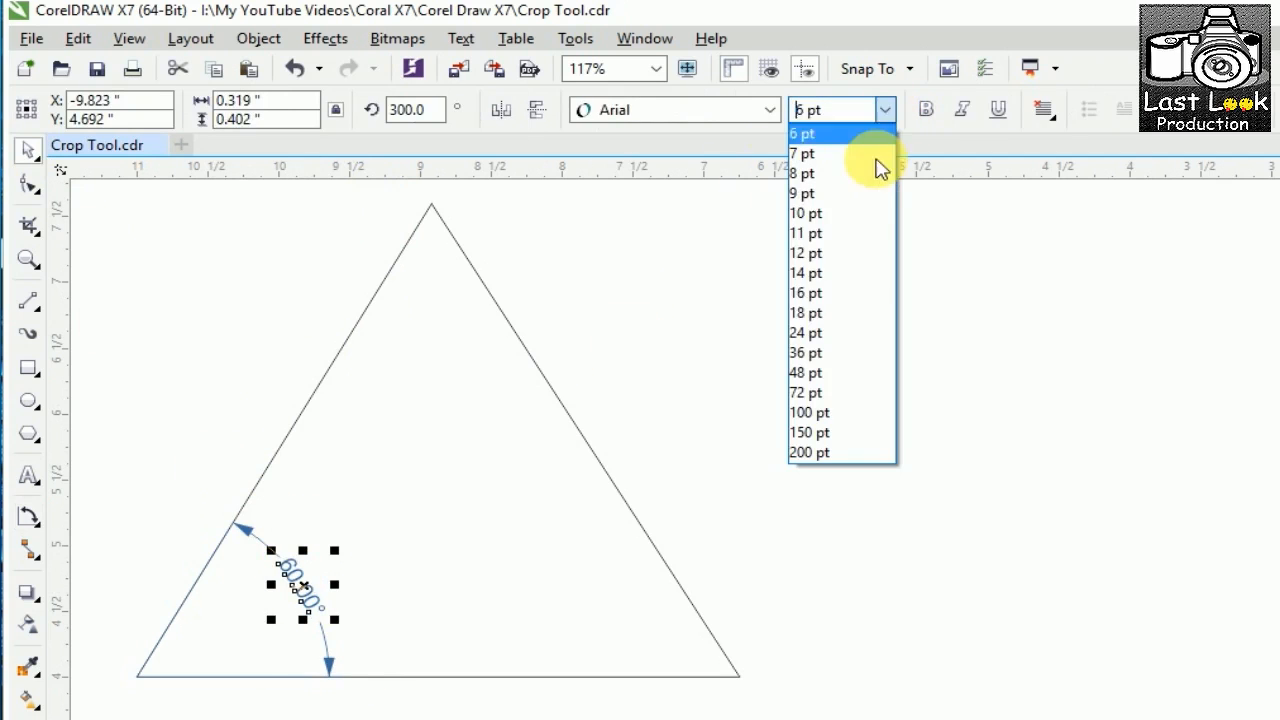
pyautogui.click(851, 296)
pyautogui.click(180, 366)
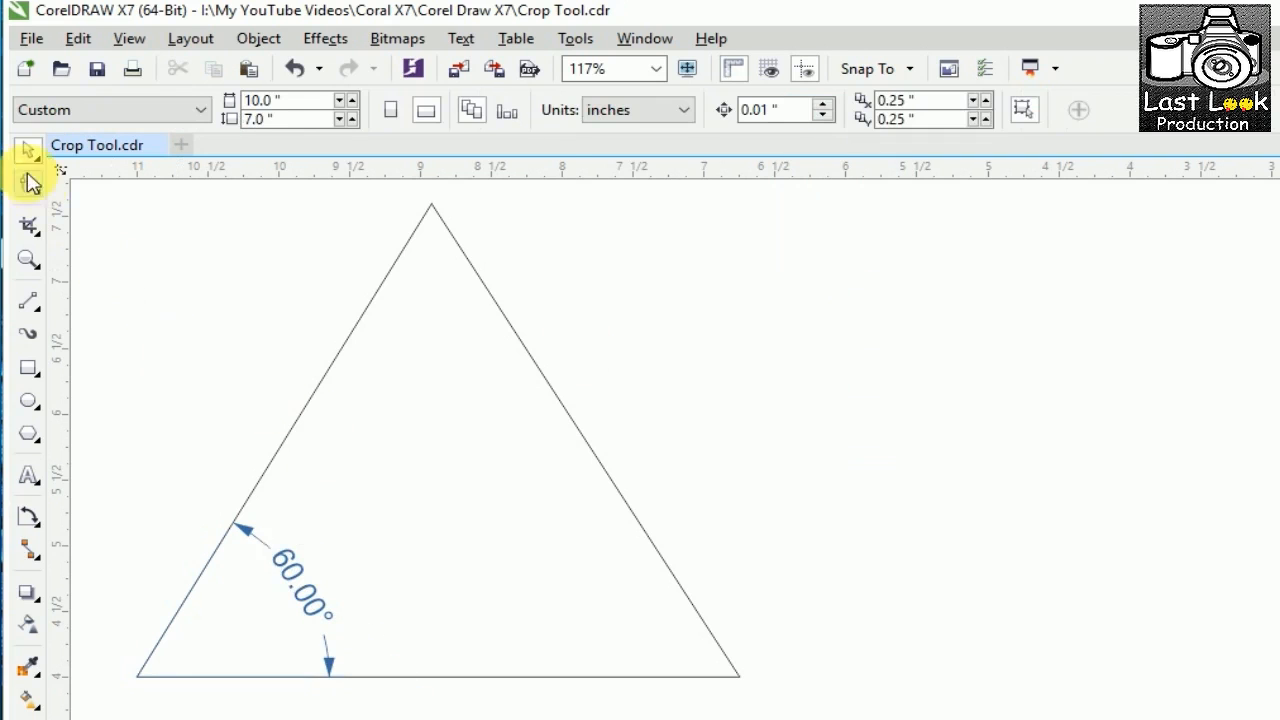
pyautogui.click(285, 577)
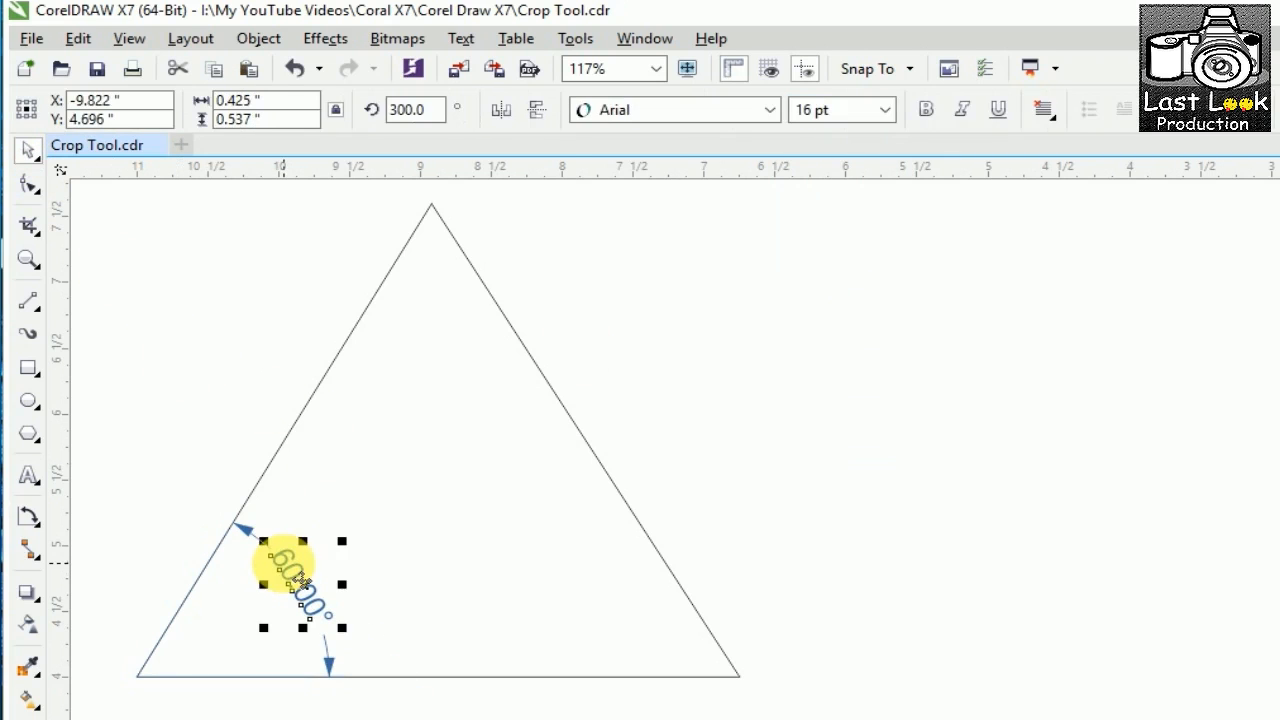
pyautogui.click(886, 112)
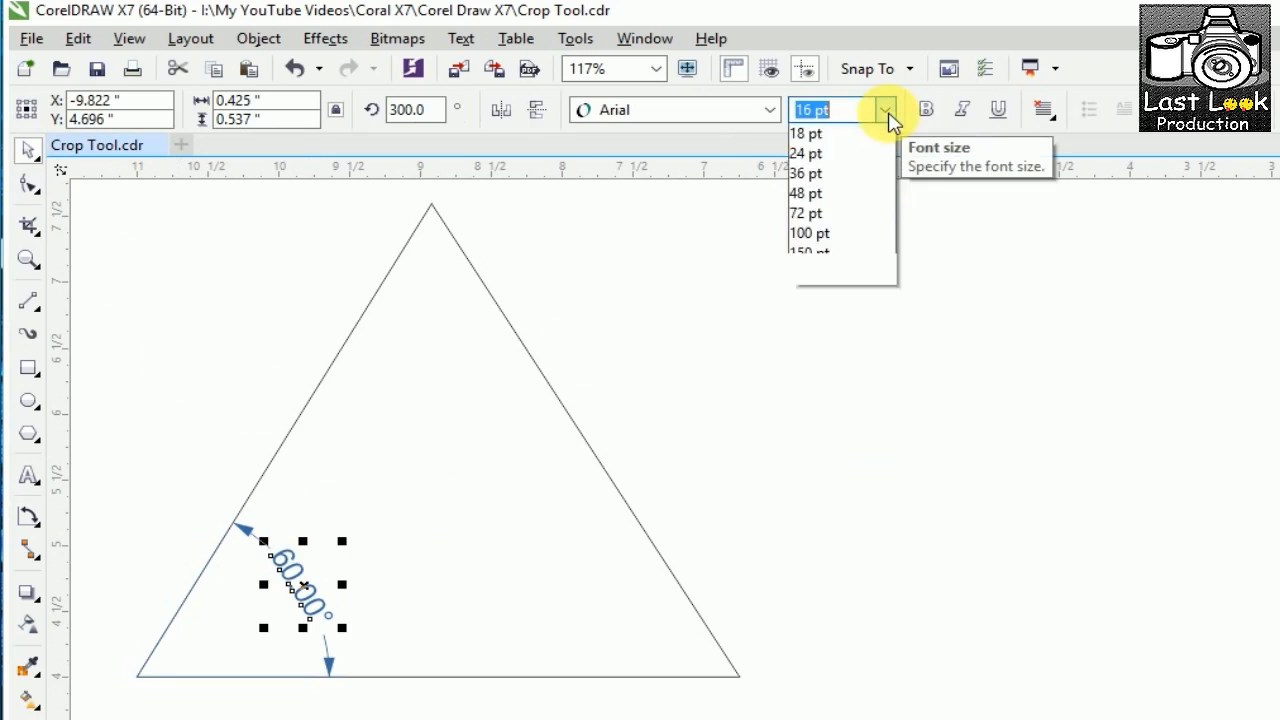
pyautogui.click(886, 110)
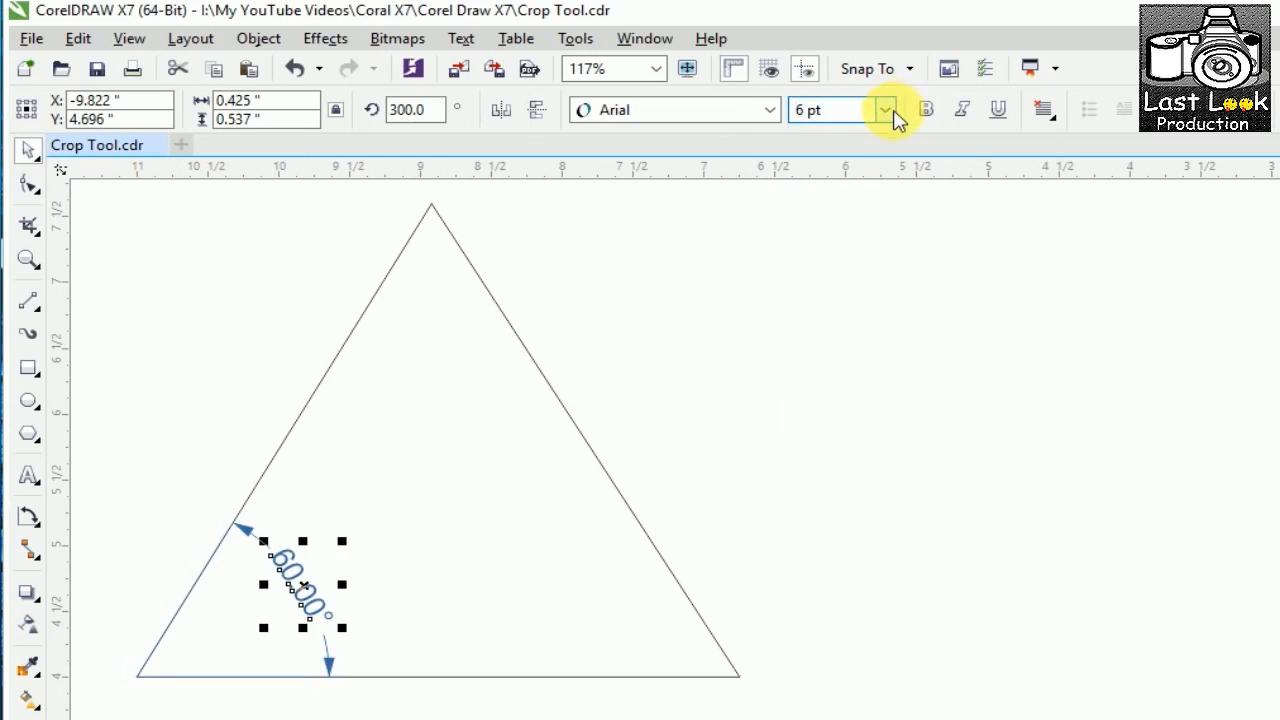
pyautogui.click(736, 390)
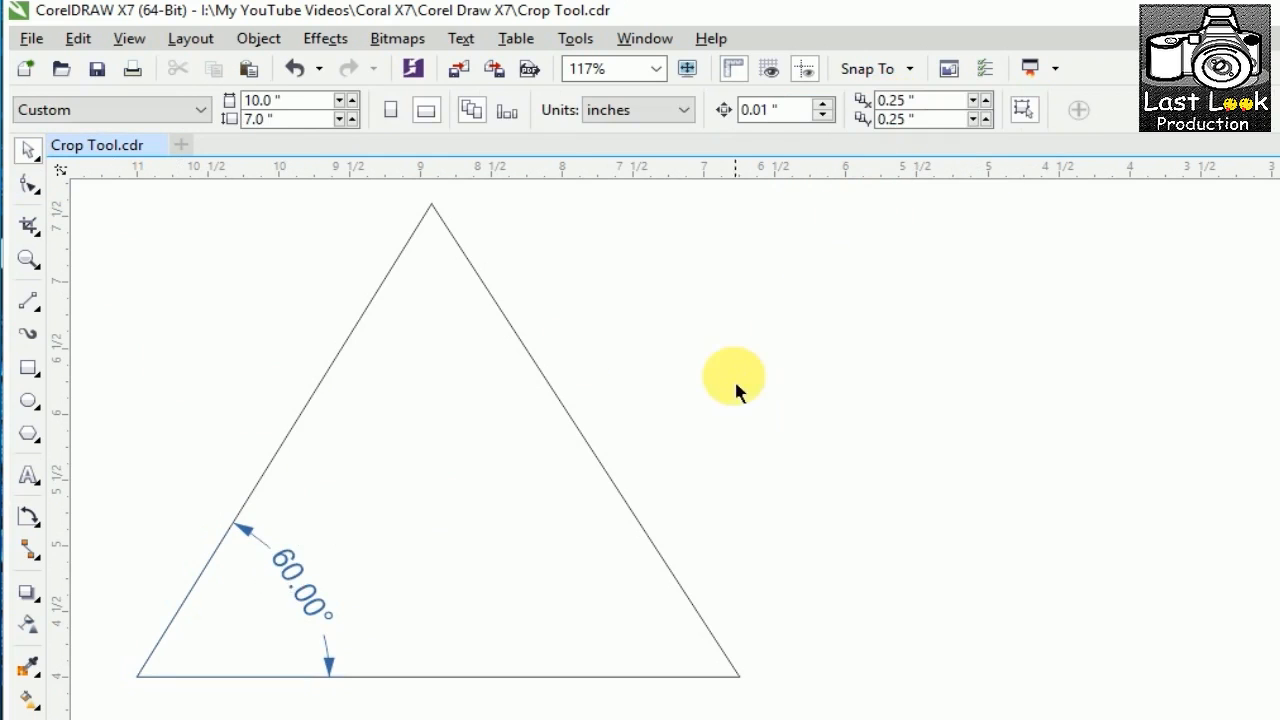
# Add an angular dimension at the triangle's top corner, from the left side to the right side, and set its units to the ° symbol
pyautogui.click(28, 516)
pyautogui.click(249, 535)
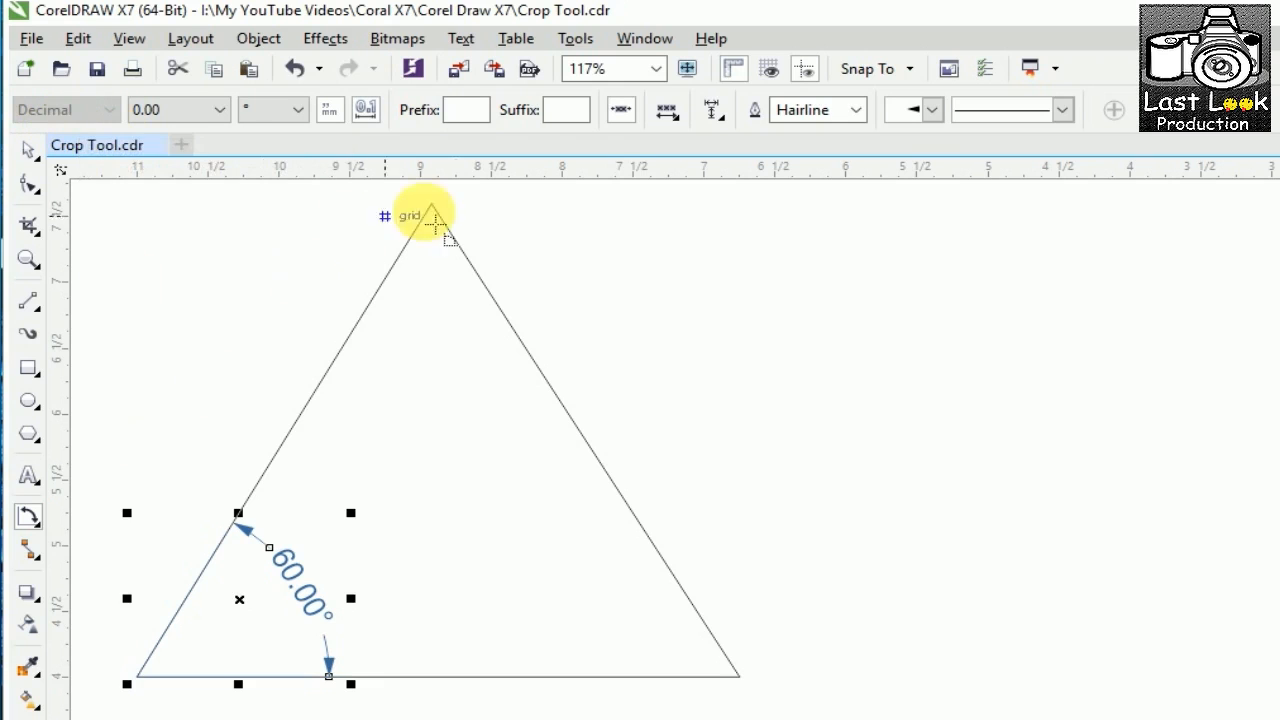
pyautogui.click(430, 215)
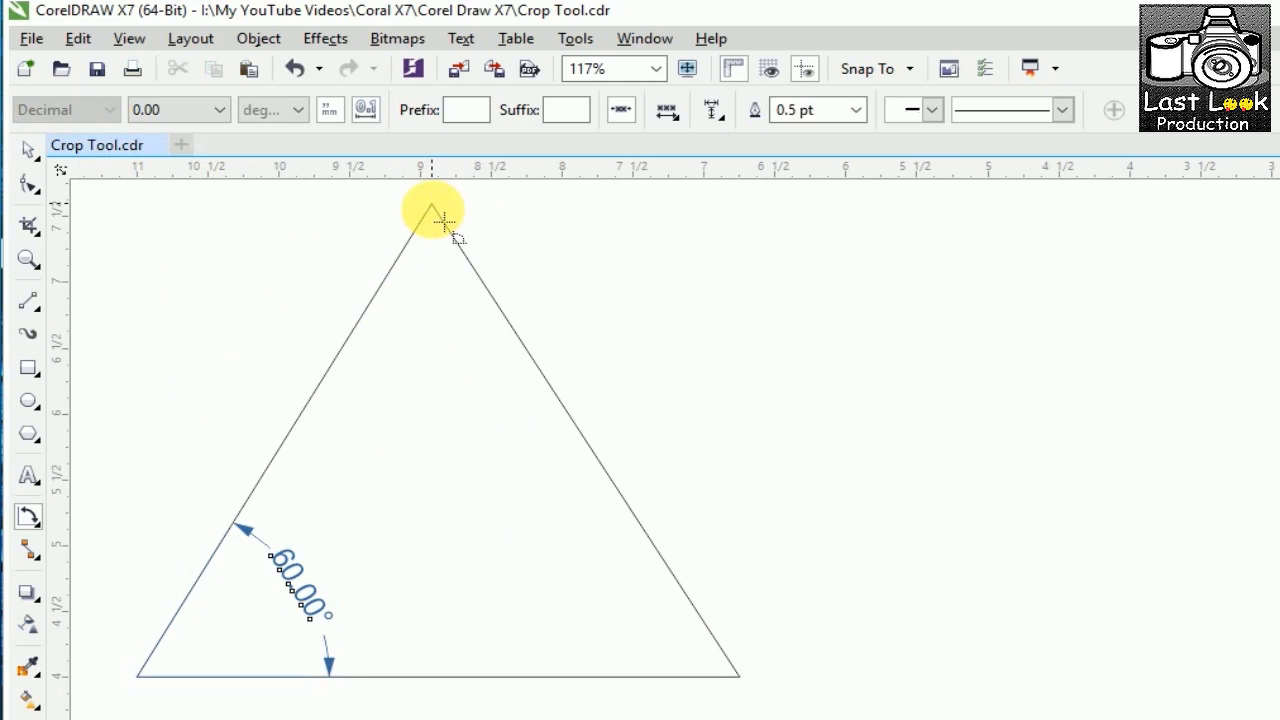
pyautogui.click(371, 313)
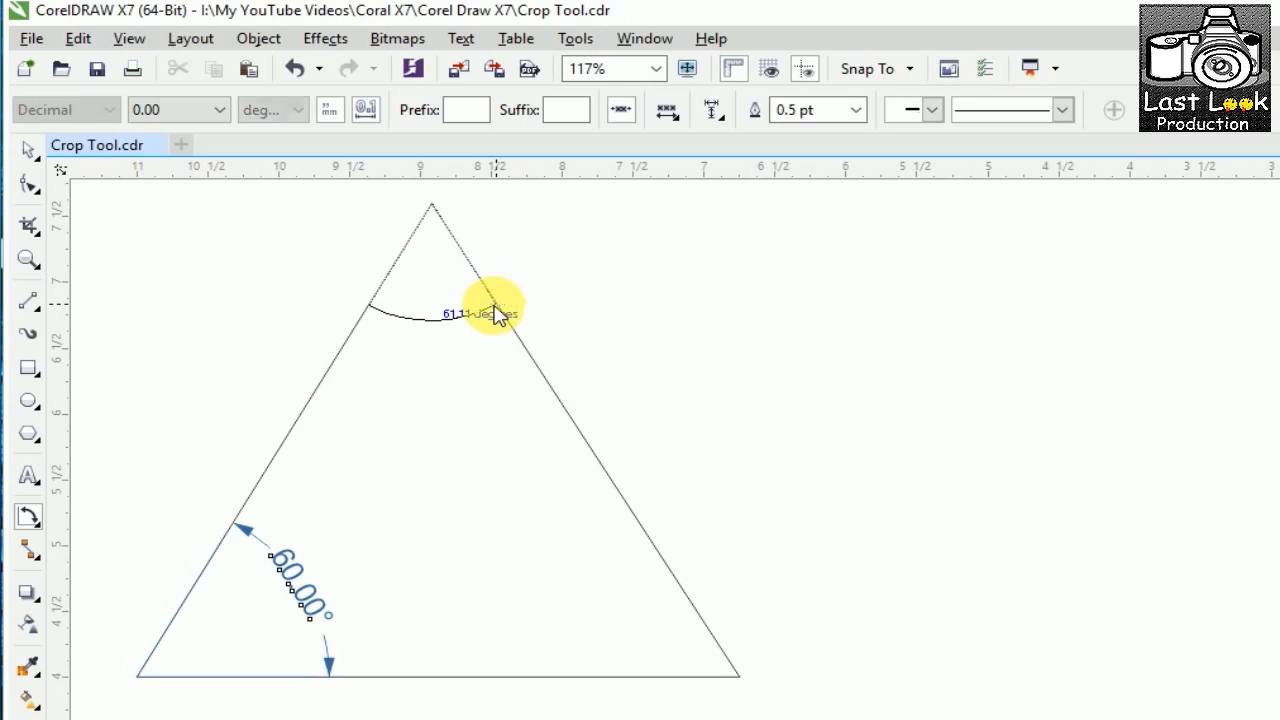
pyautogui.click(497, 310)
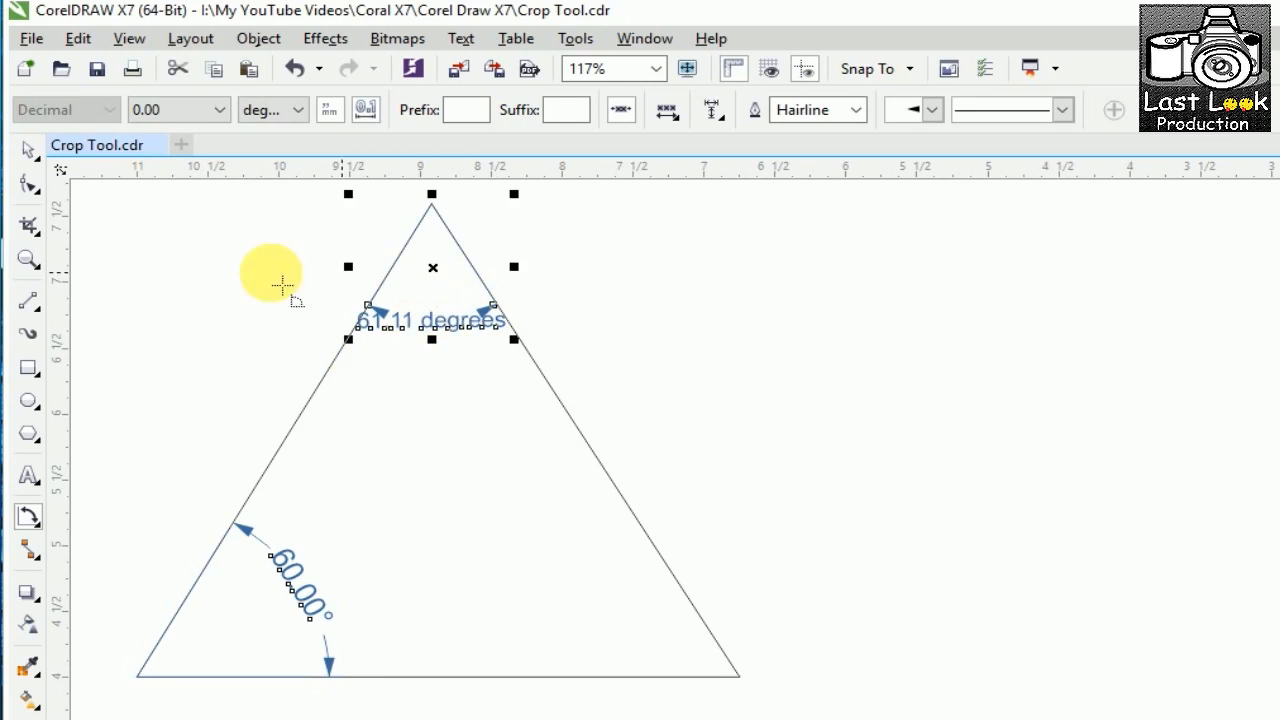
pyautogui.click(278, 112)
pyautogui.click(283, 158)
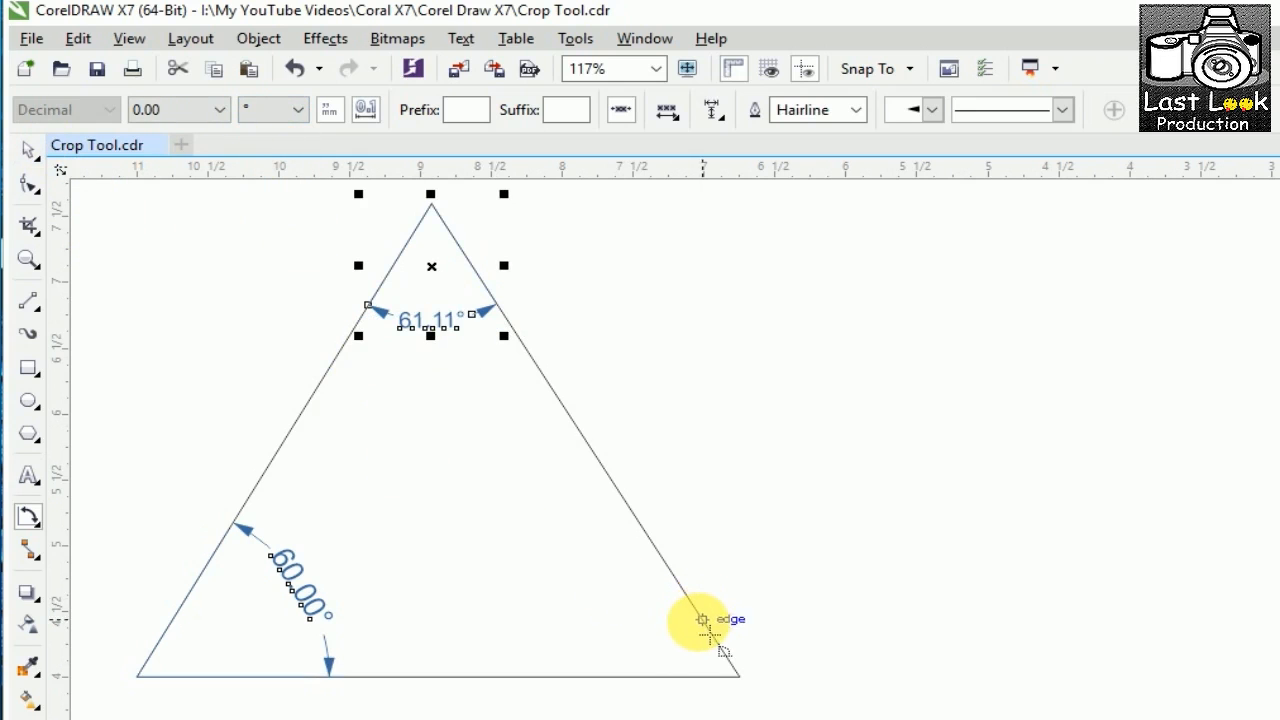
# Add an angular dimension at the triangle's lower-right corner, from the base to the right side, and set its units to the ° symbol
pyautogui.moveTo(739, 678); pyautogui.dragTo(524, 682)
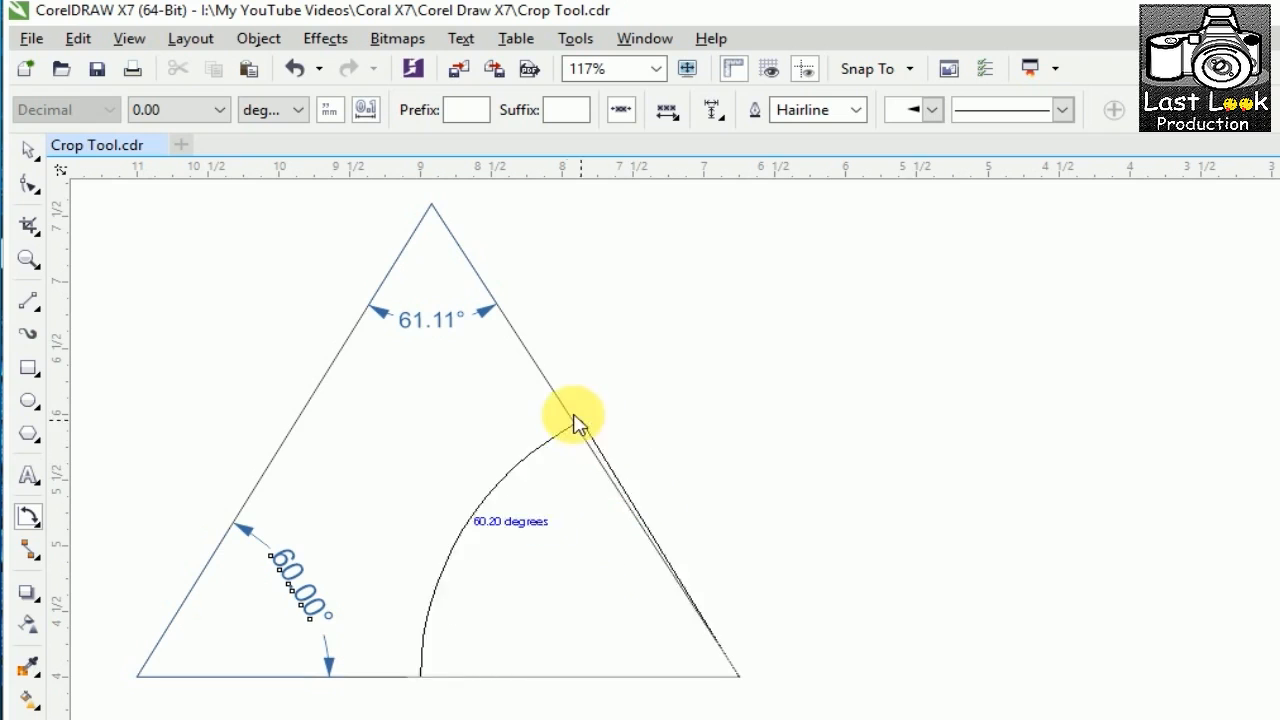
pyautogui.click(540, 378)
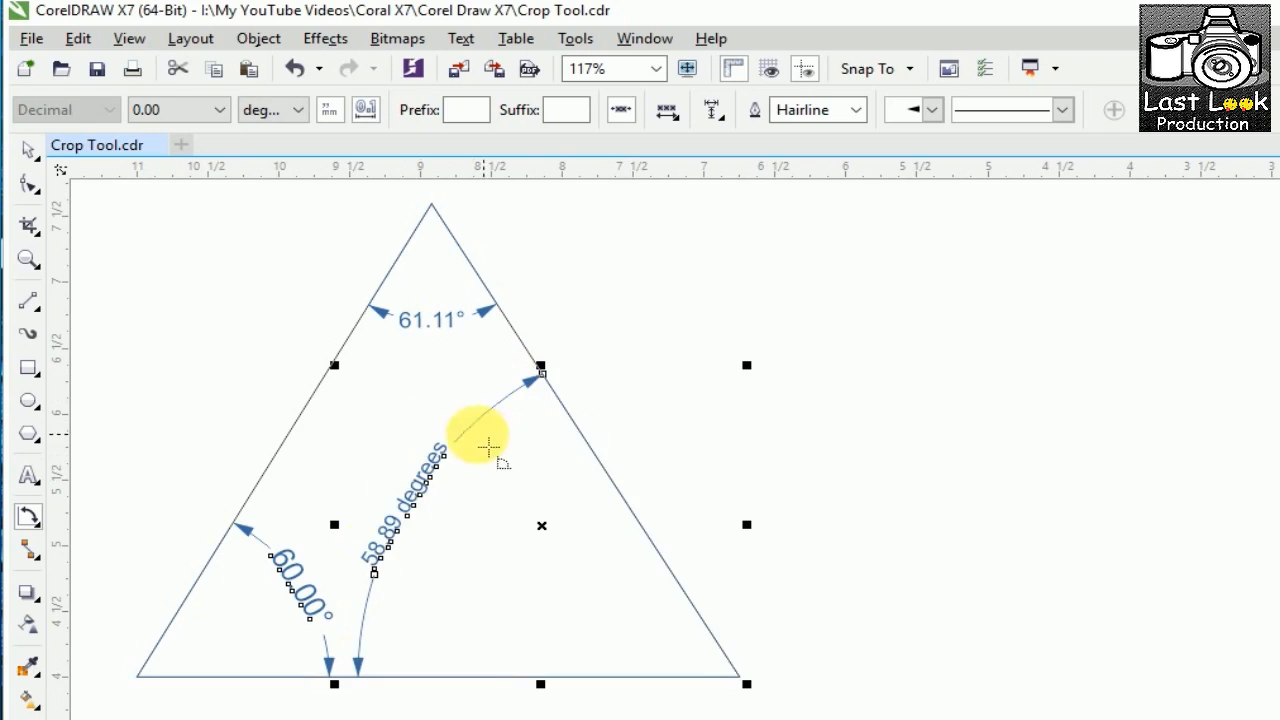
pyautogui.click(245, 110)
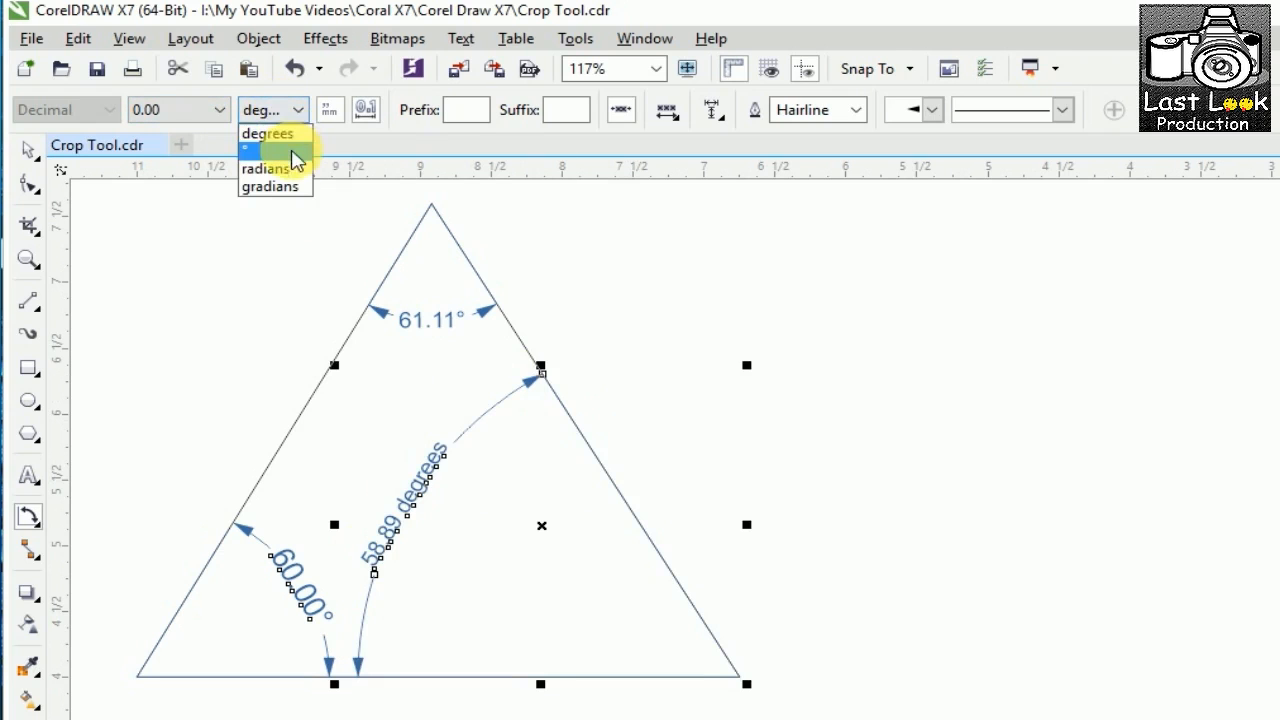
pyautogui.click(293, 153)
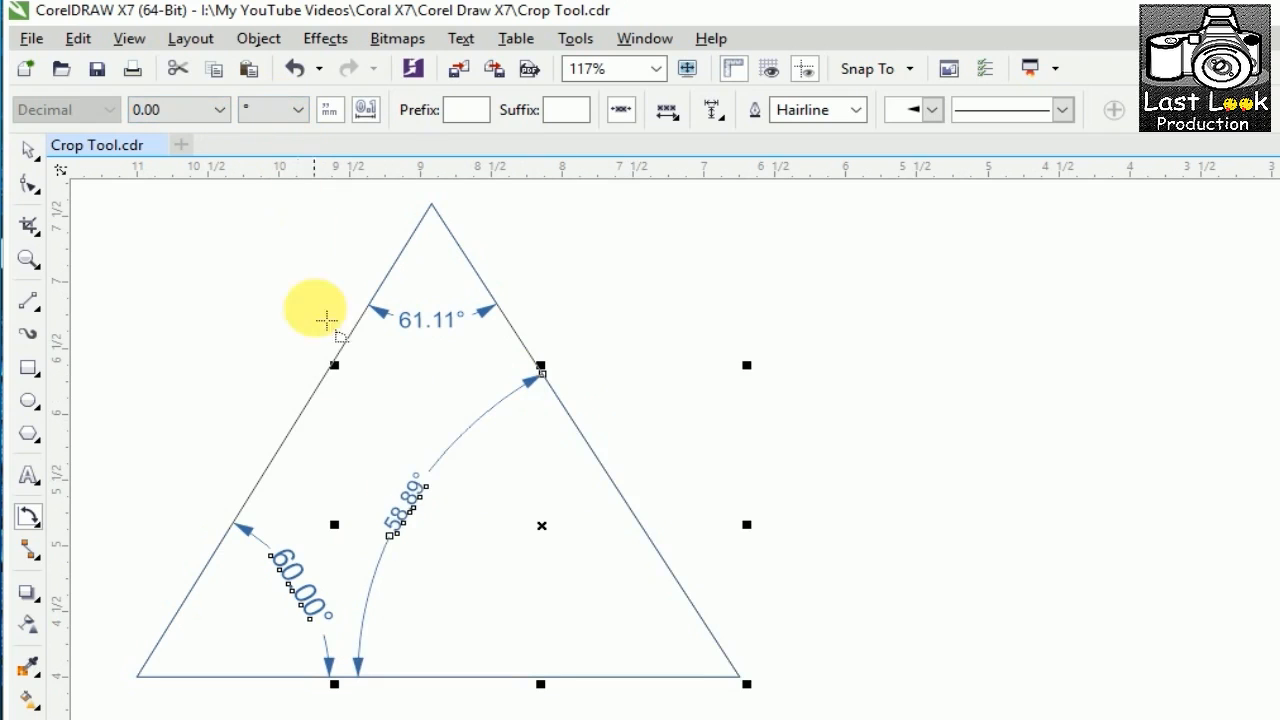
pyautogui.click(29, 150)
pyautogui.click(365, 385)
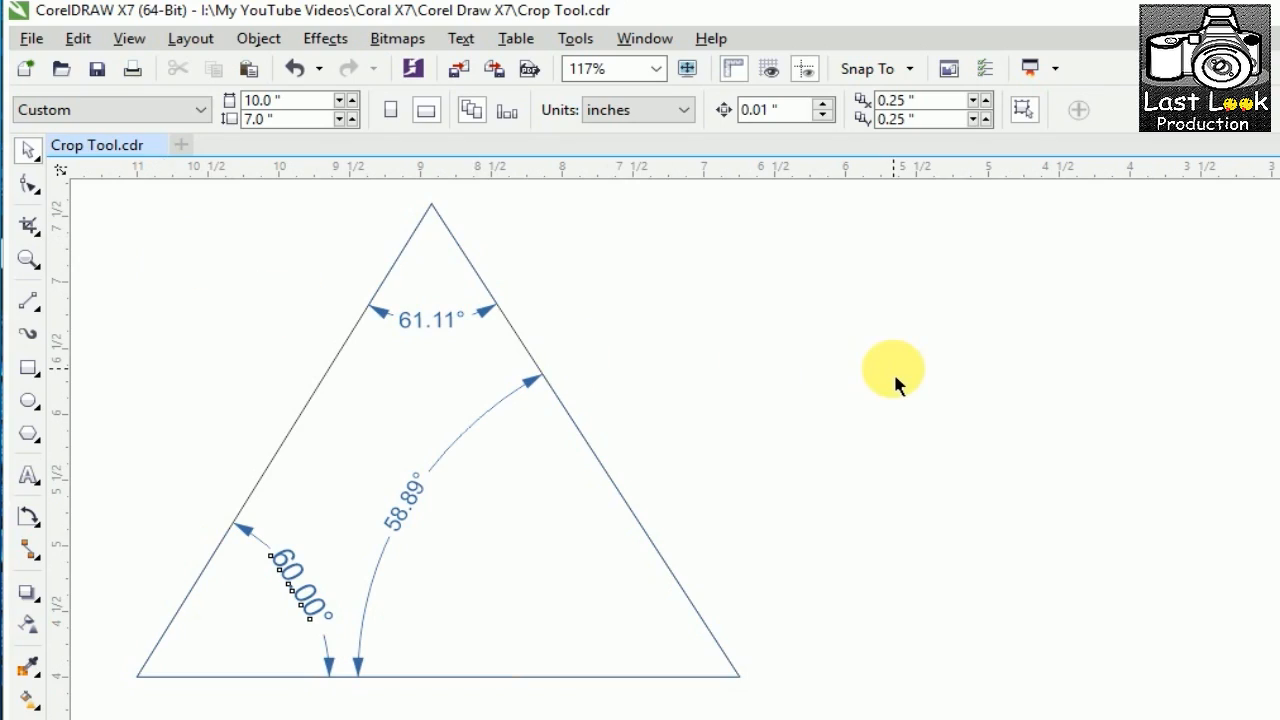
# Delete the triangle together with its three angular dimensions and minimize the program window
pyautogui.press('F4')
pyautogui.moveTo(82, 203); pyautogui.dragTo(448, 486)
pyautogui.press('Delete')
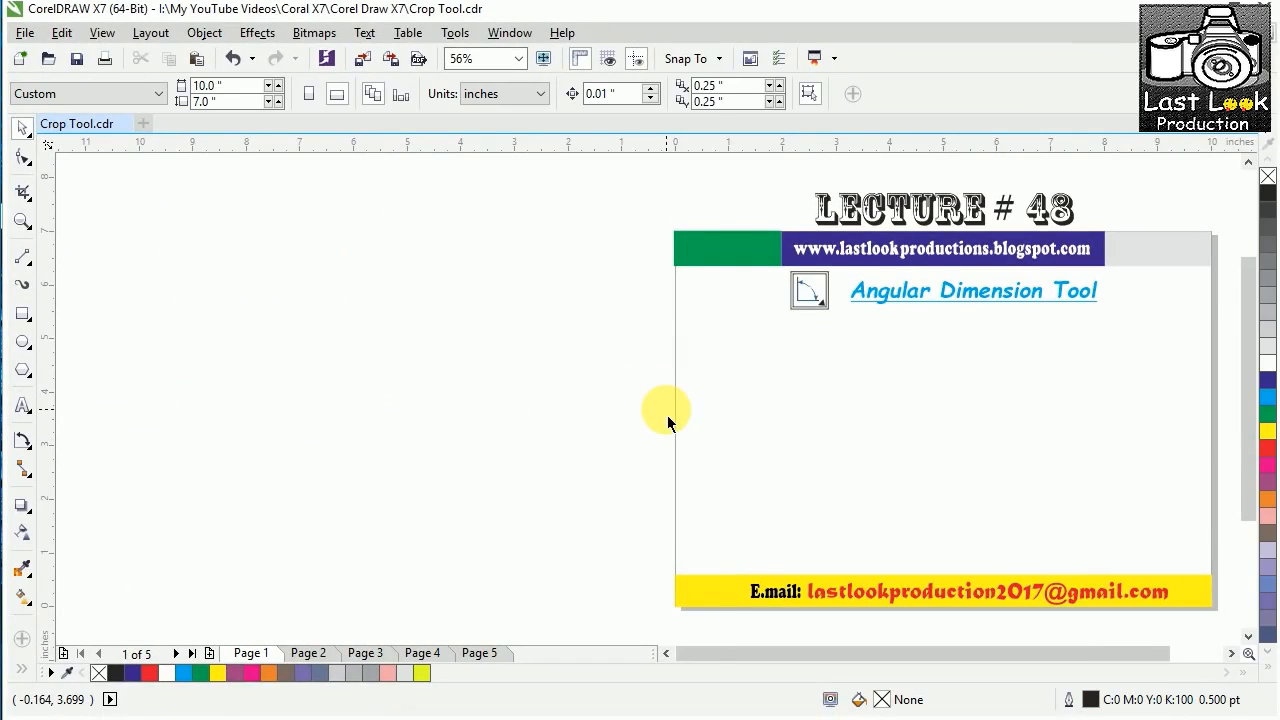
pyautogui.hotkey('shift', 'F4')
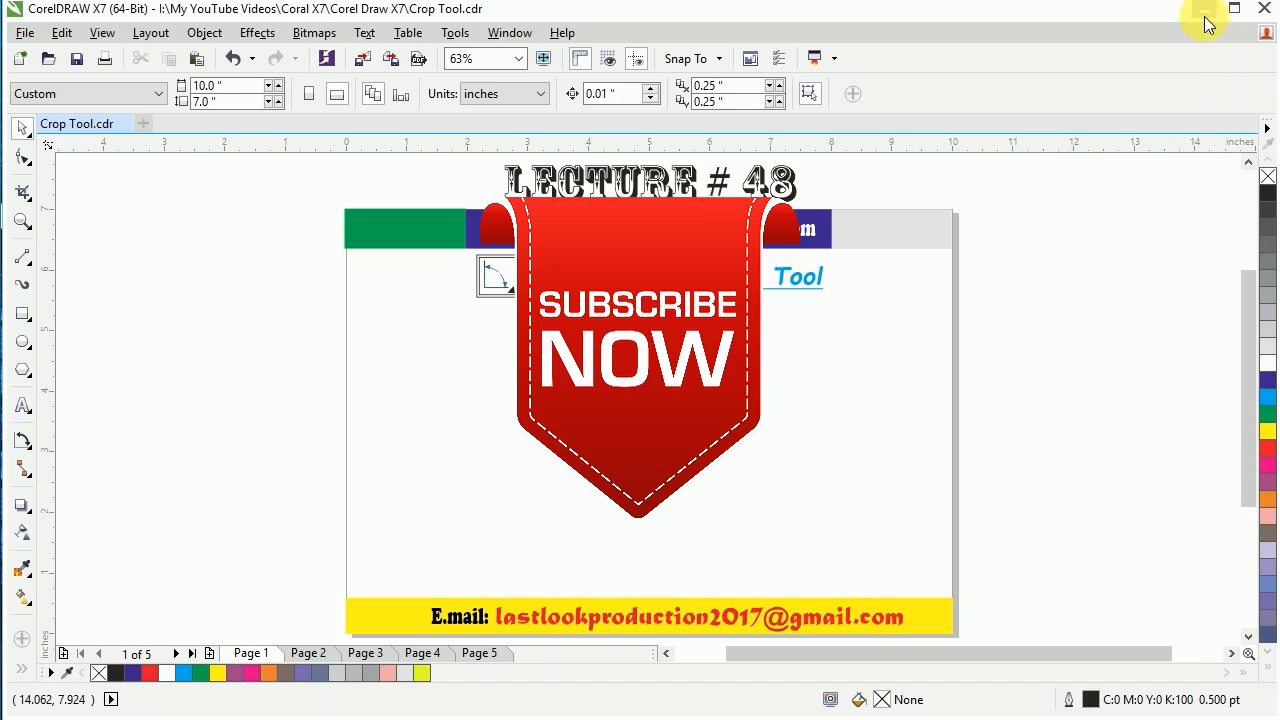
pyautogui.click(1205, 12)
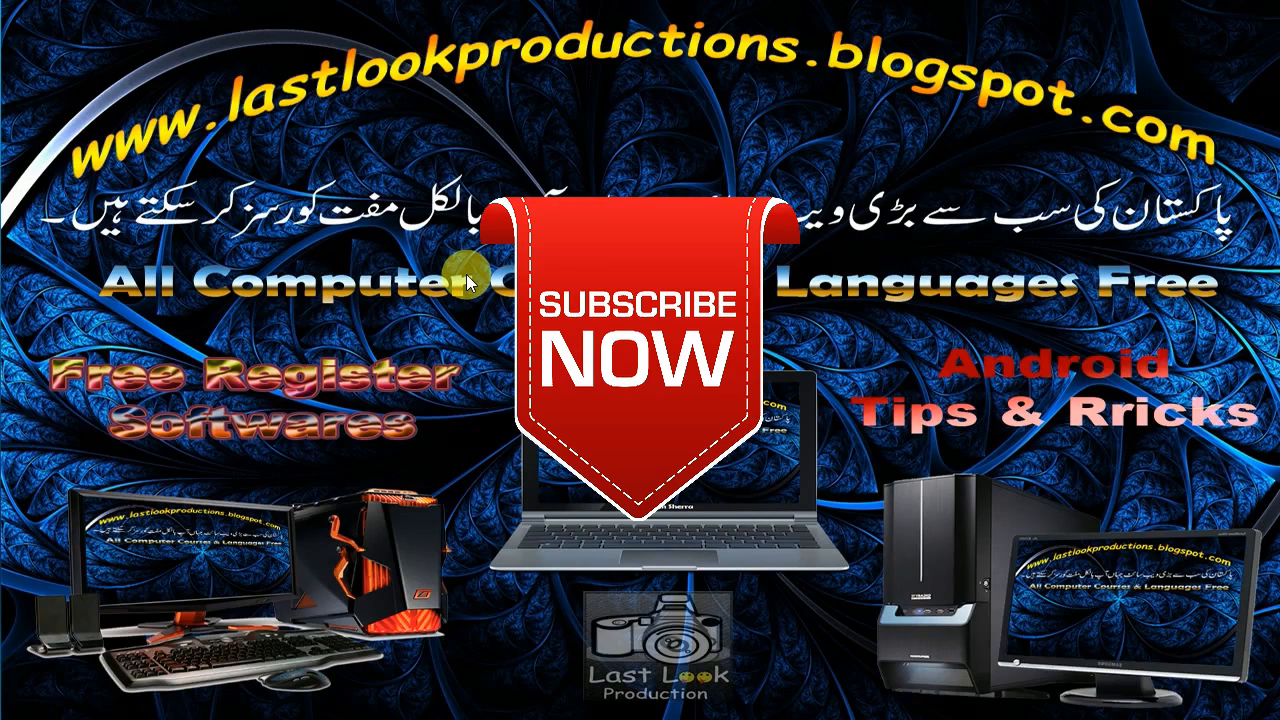